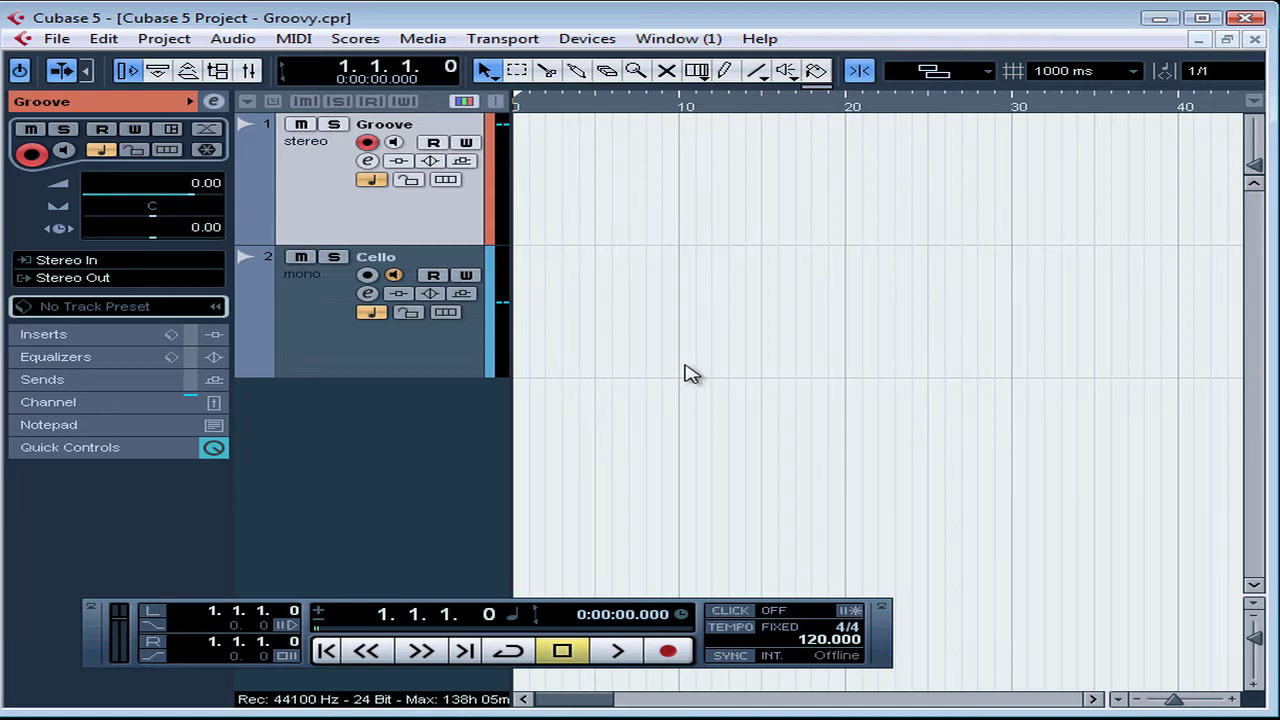
- Import the Groove loop audio file onto track 1
{"action": "left_click", "coordinate": [72, 46]}
{"action": "mouse_move", "coordinate": [150, 389]}
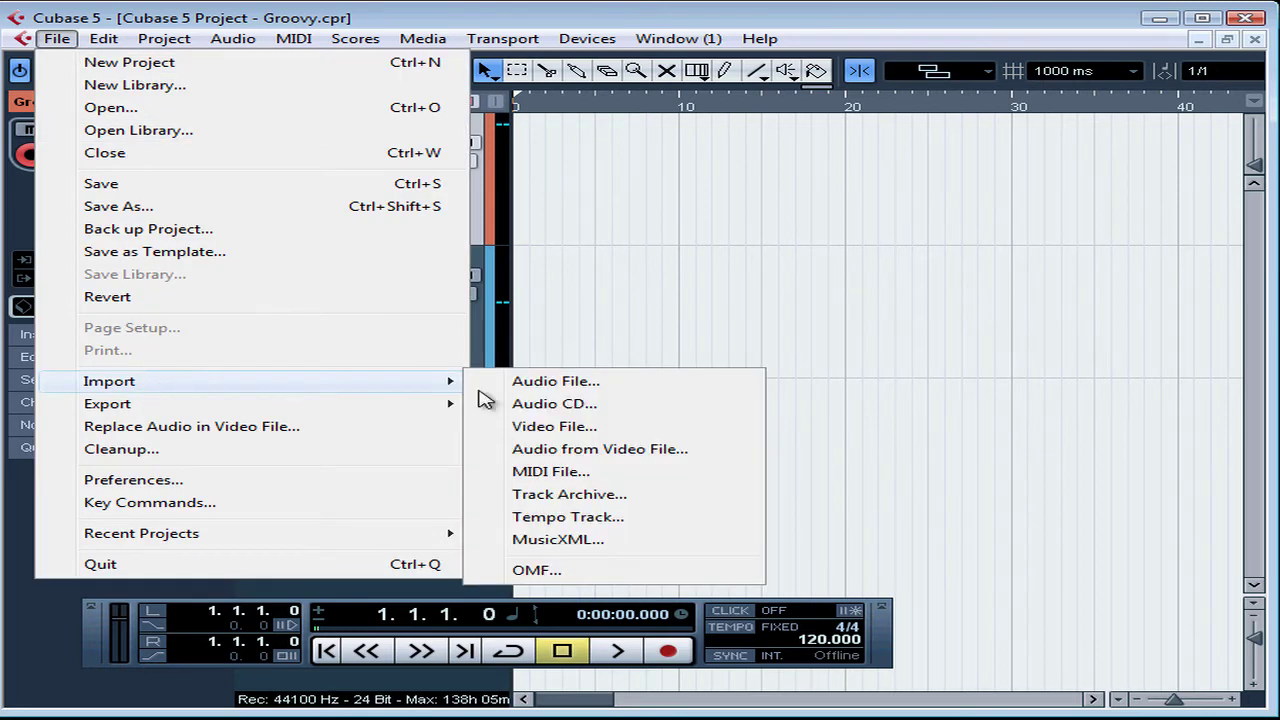
{"action": "left_click", "coordinate": [565, 385]}
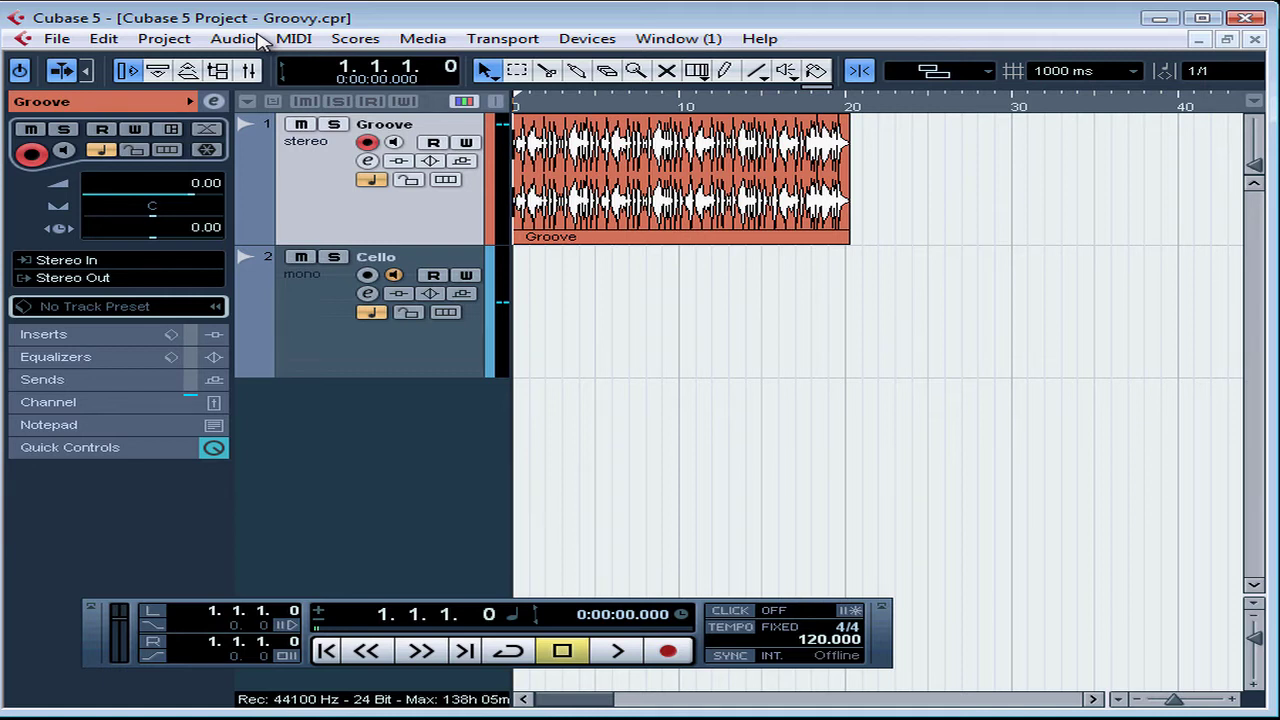
- Switch the ruler to Bars+Beats and play the Groove loop once, then stop
{"action": "right_click", "coordinate": [638, 106]}
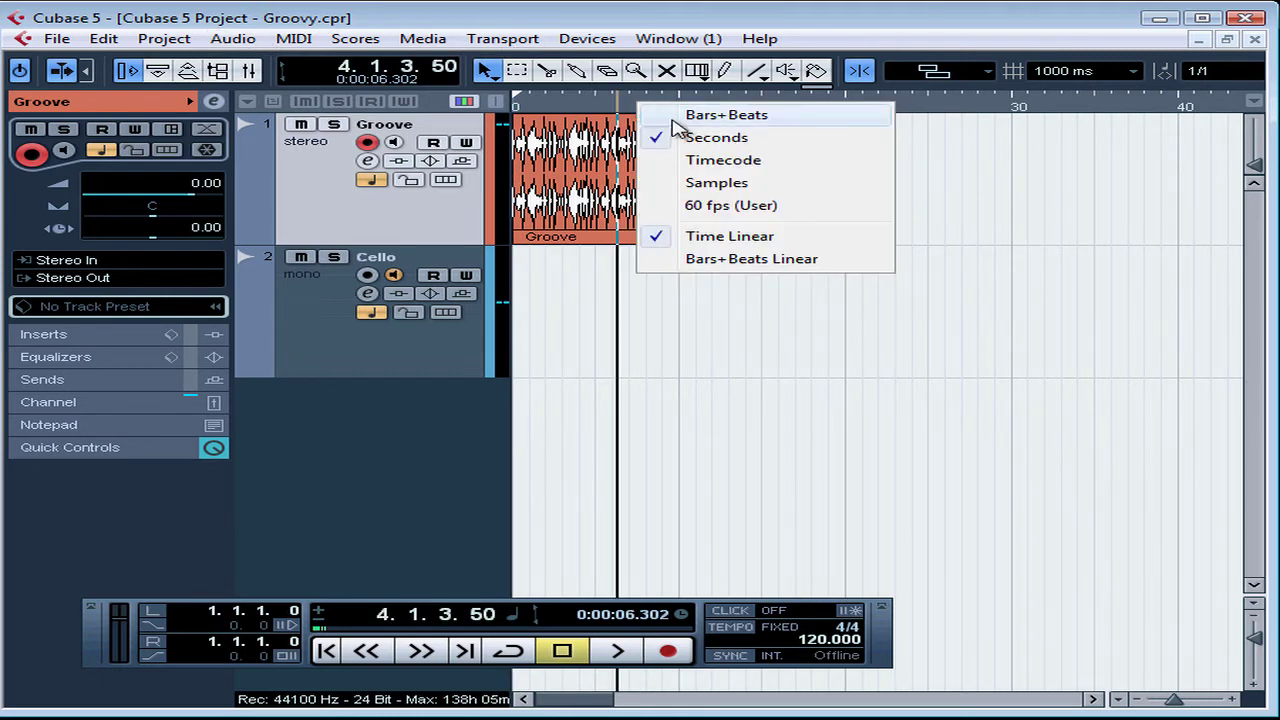
{"action": "left_click", "coordinate": [720, 115]}
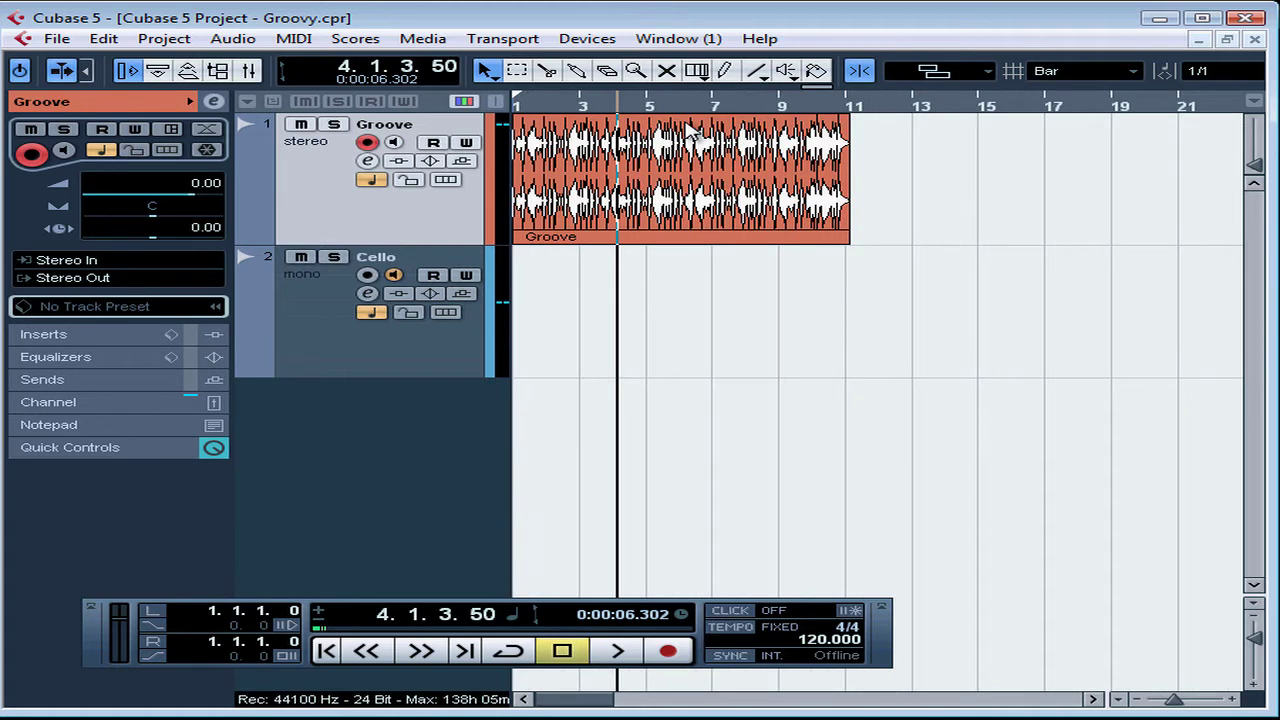
{"action": "key", "text": "space"}
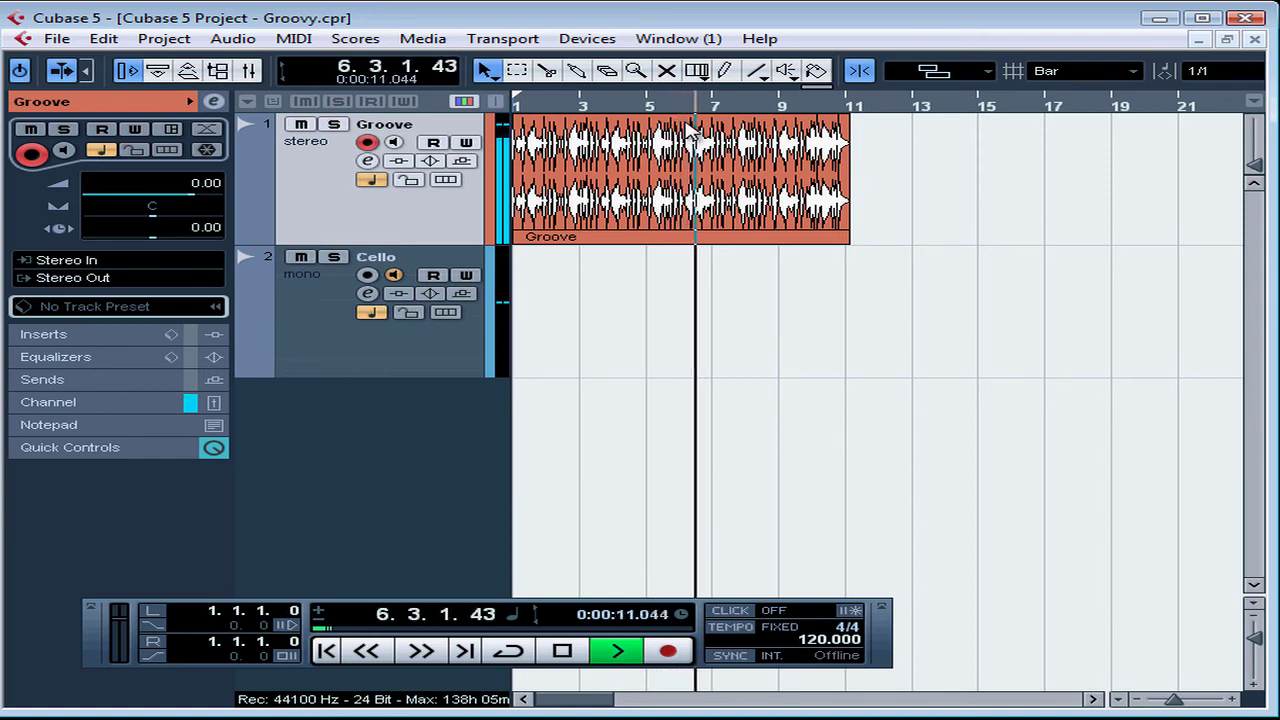
{"action": "key", "text": "space"}
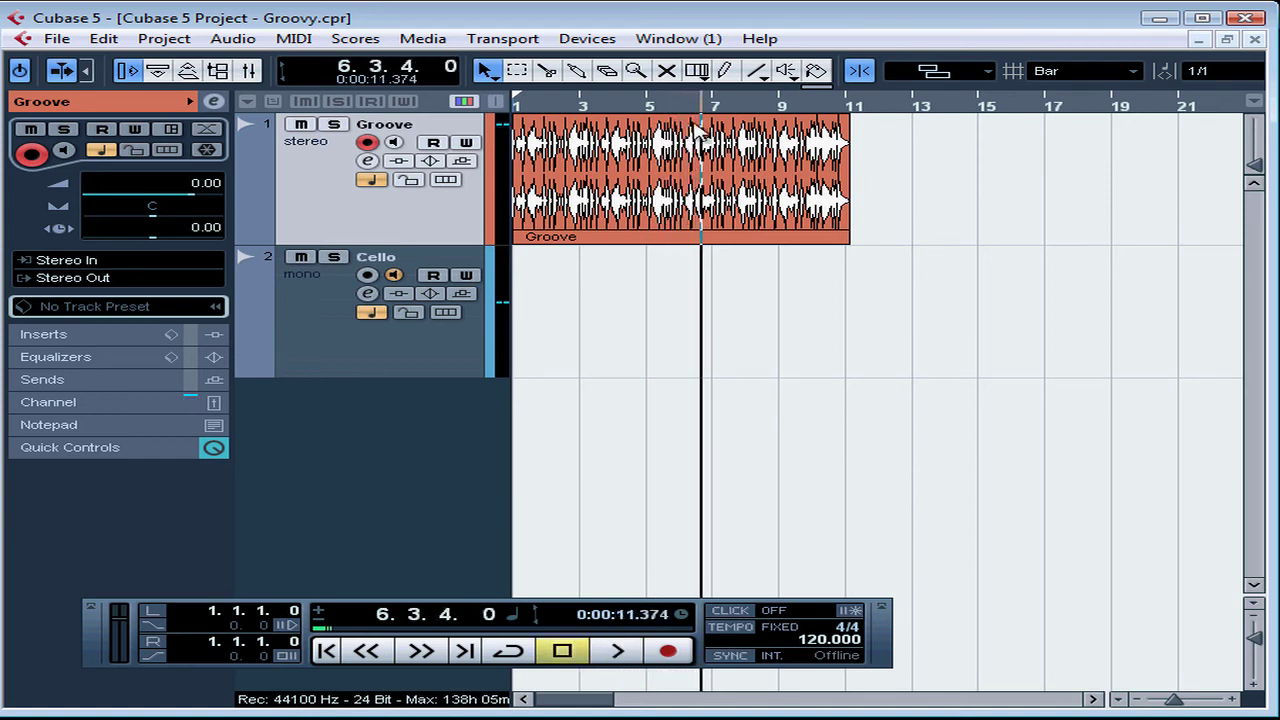
- Zoom in on the end of the Groove event, then rewind to the project start
{"action": "left_click_drag", "start_coordinate": [855, 117], "coordinate": [849, 154]}
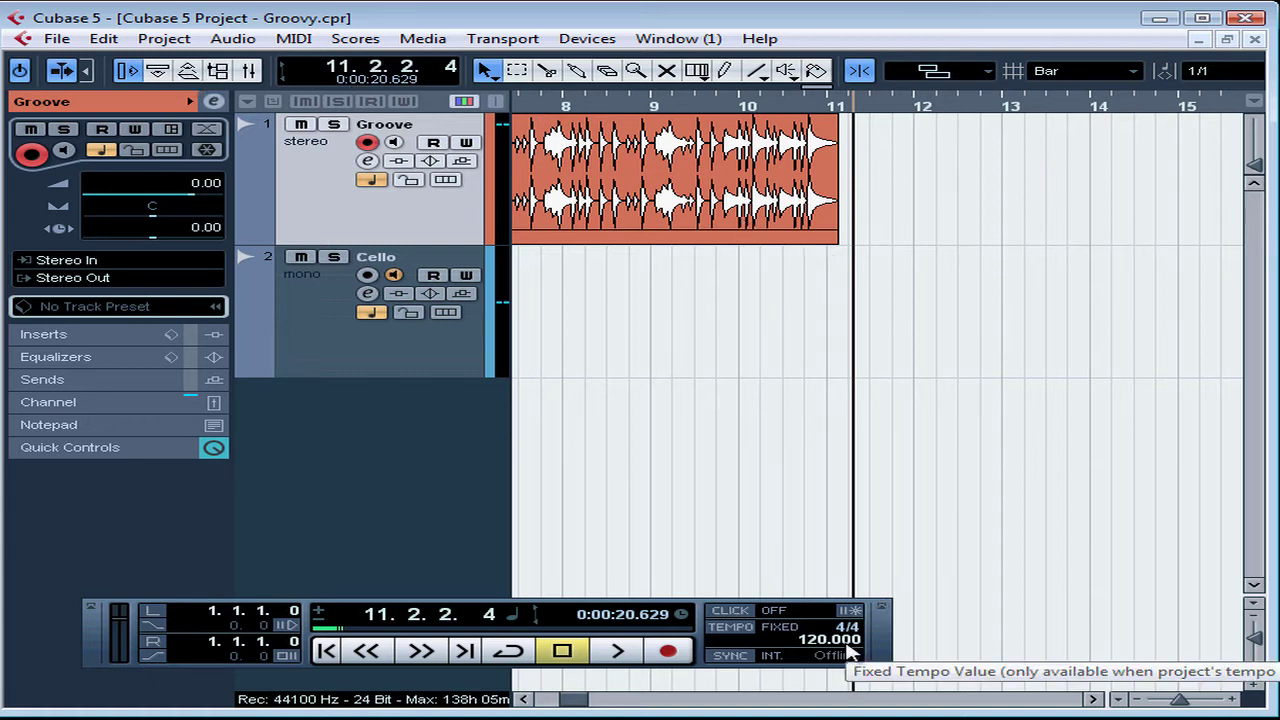
{"action": "left_click", "coordinate": [325, 651]}
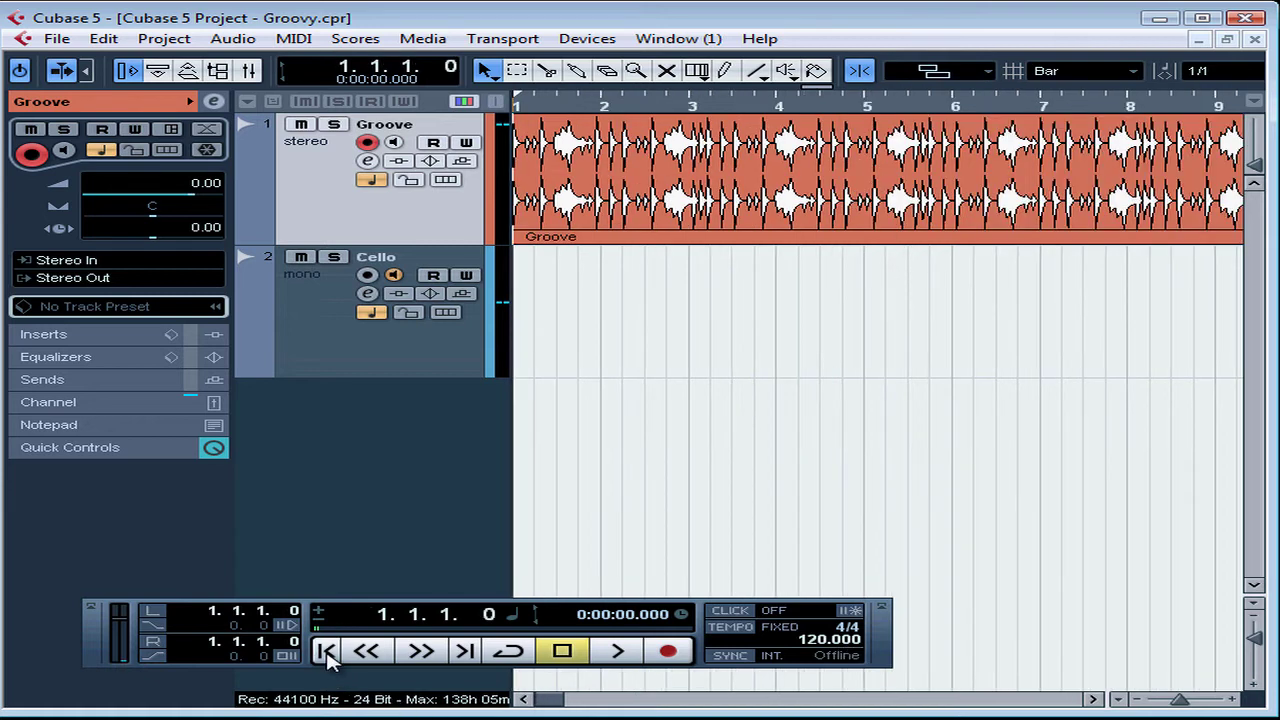
- Open Metronome Setup from the Transport menu and enable the metronome during playback
{"action": "left_click", "coordinate": [855, 617]}
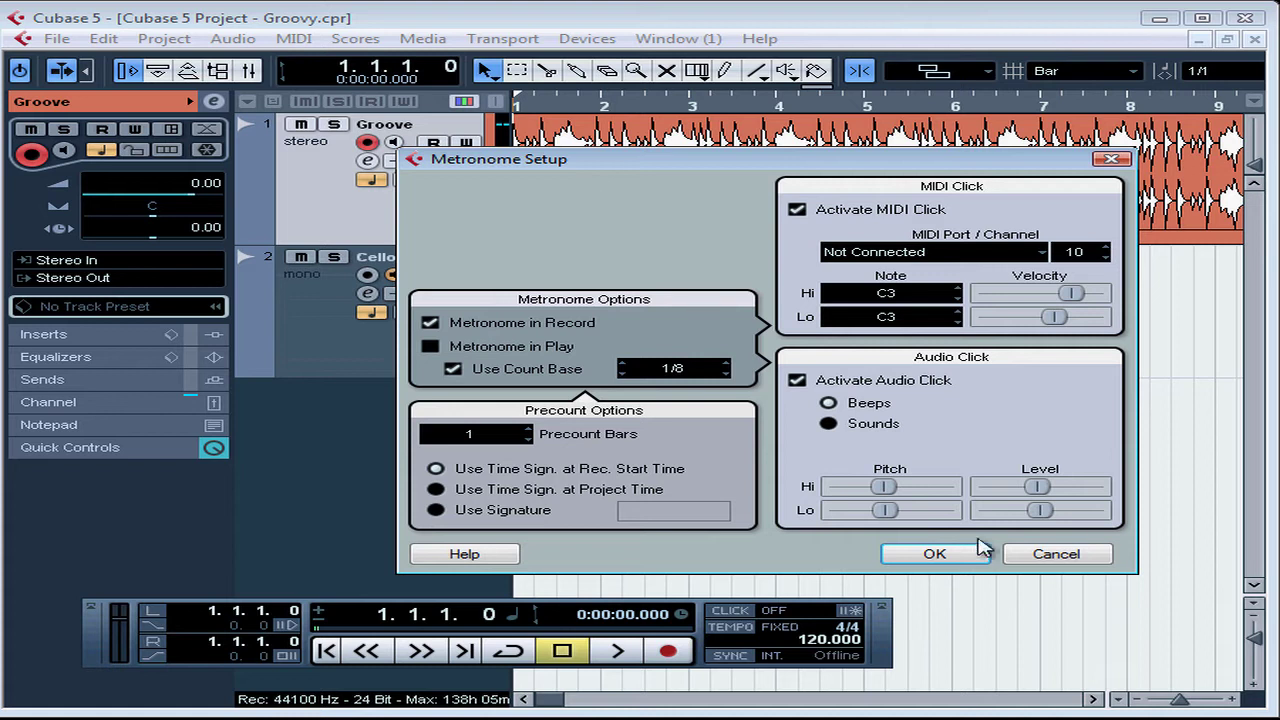
{"action": "left_click", "coordinate": [1060, 558]}
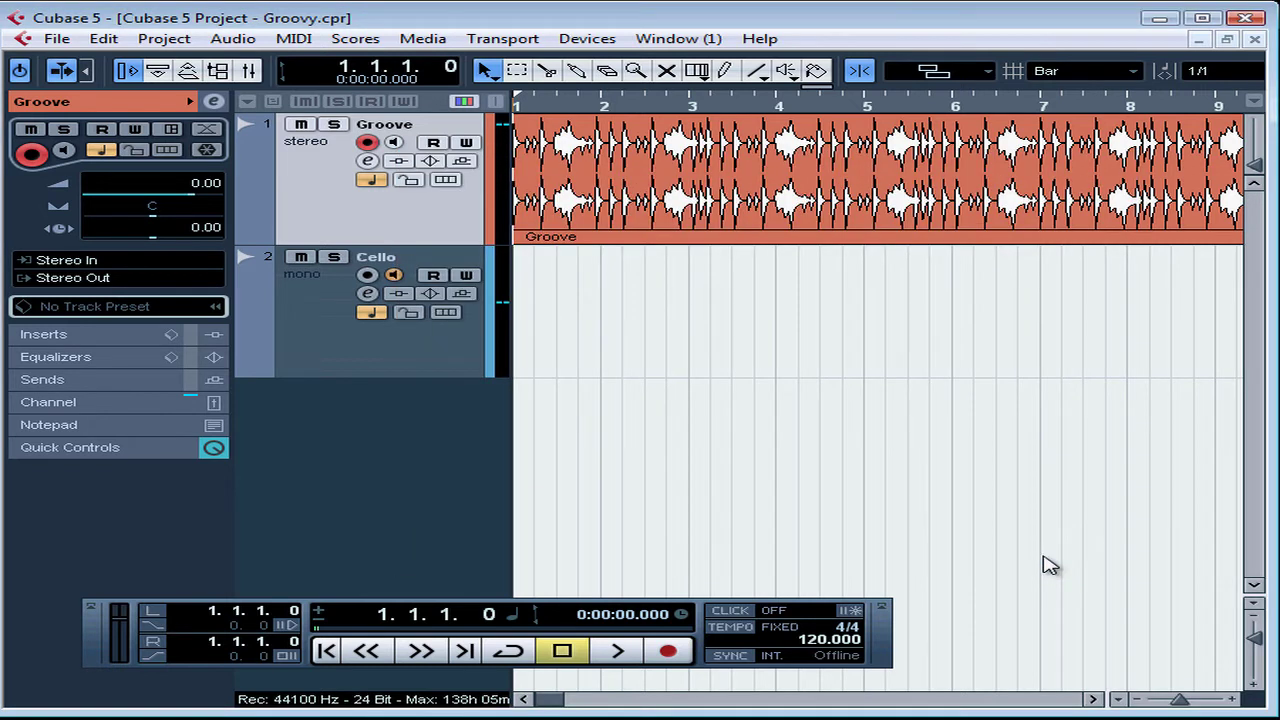
{"action": "left_click", "coordinate": [504, 40]}
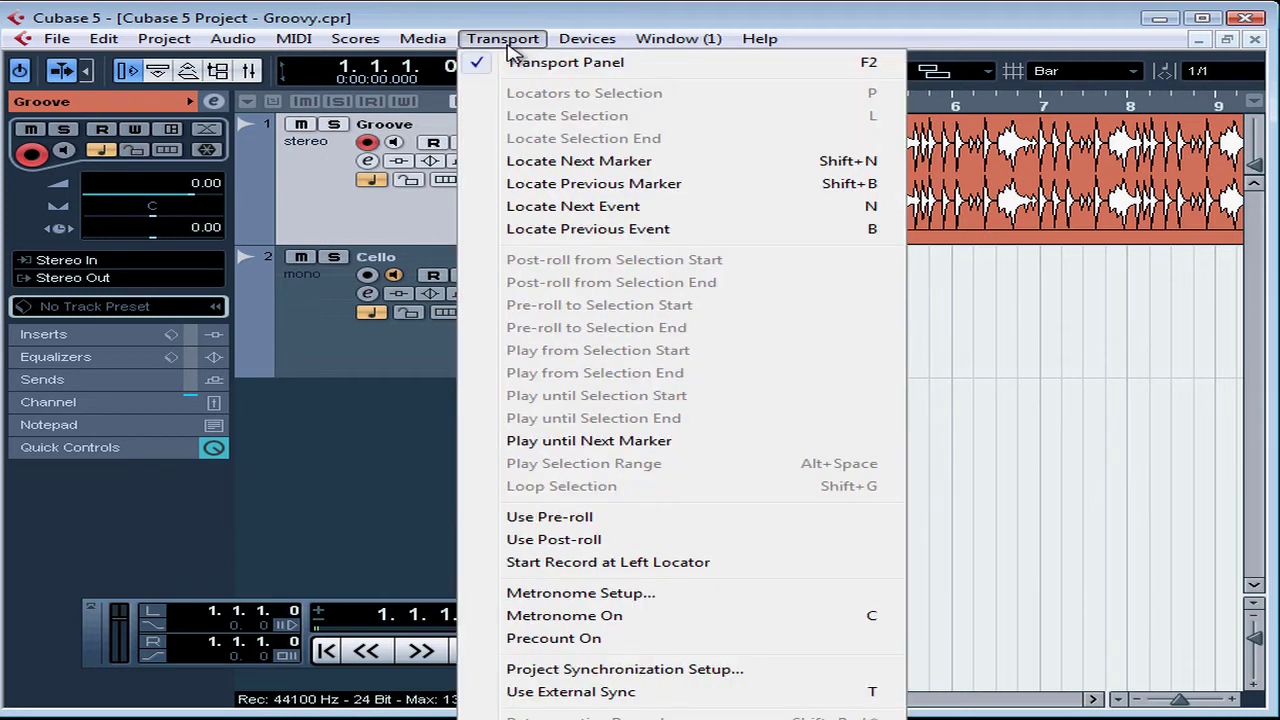
{"action": "left_click", "coordinate": [600, 596]}
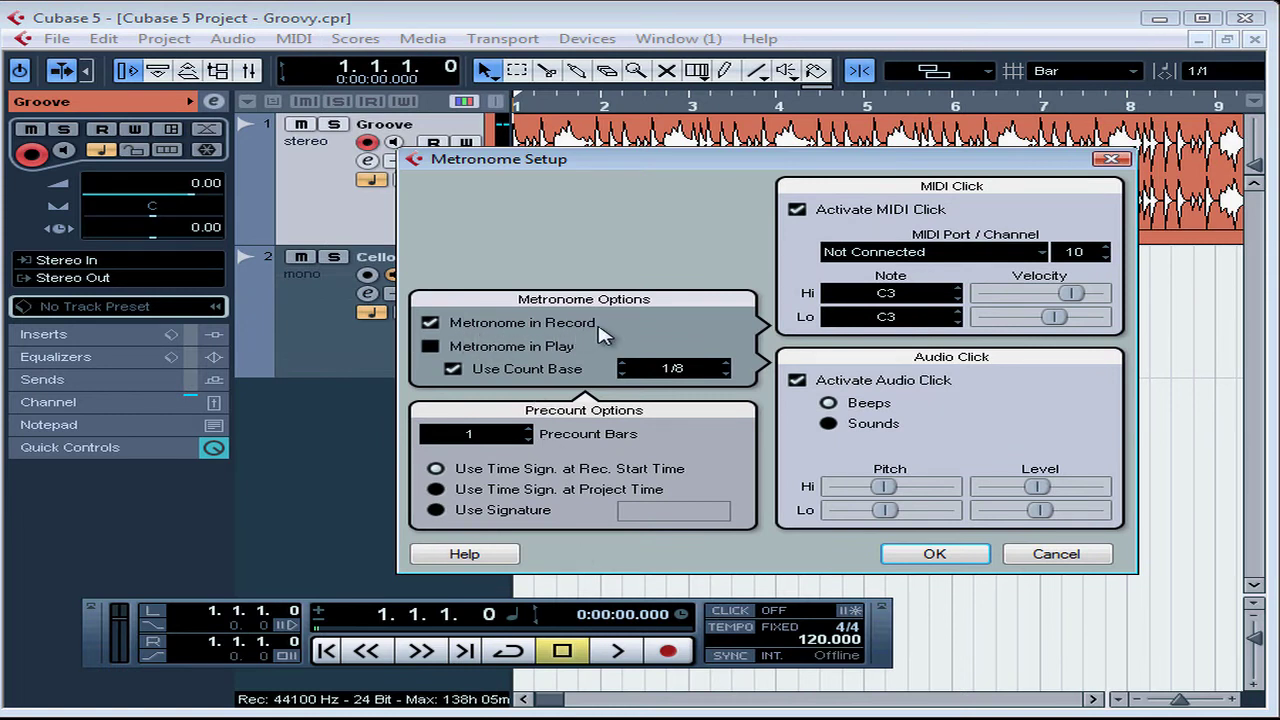
{"action": "left_click", "coordinate": [430, 346]}
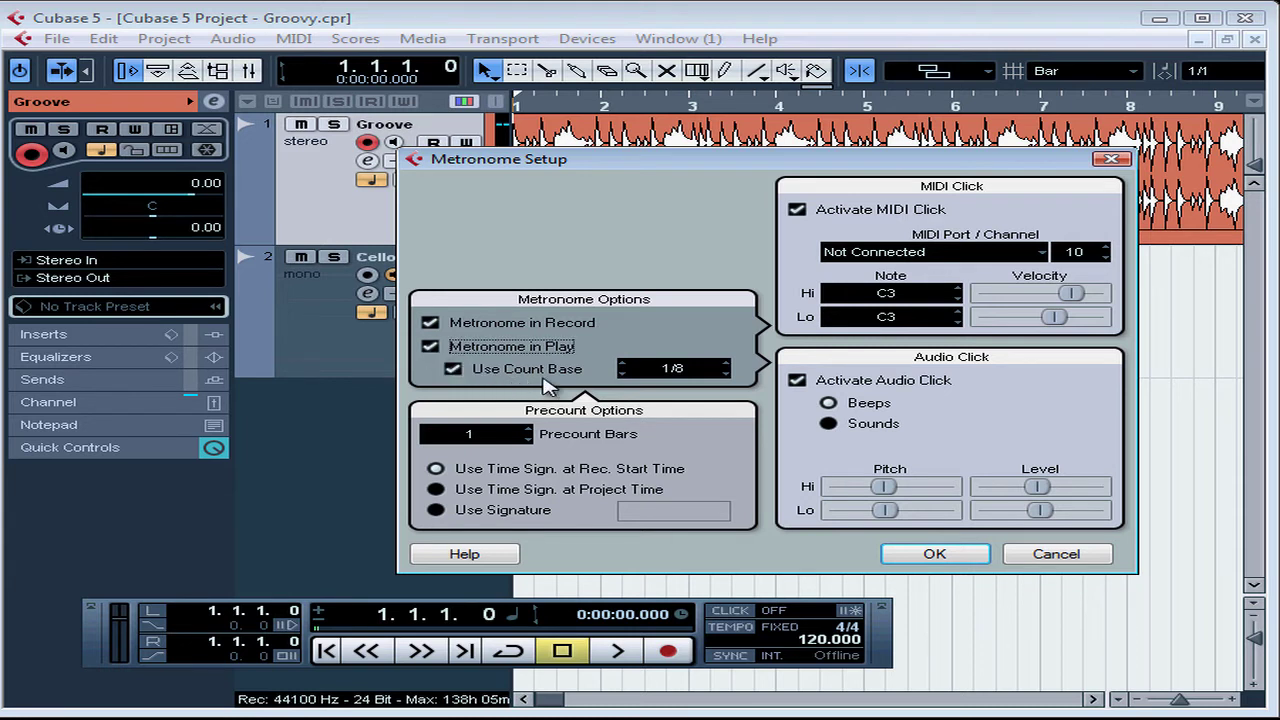
- Set the count base to 1/4, raise the hi click pitch and level, and confirm
{"action": "left_click", "coordinate": [728, 375]}
{"action": "left_click", "coordinate": [620, 363]}
{"action": "left_click", "coordinate": [620, 363]}
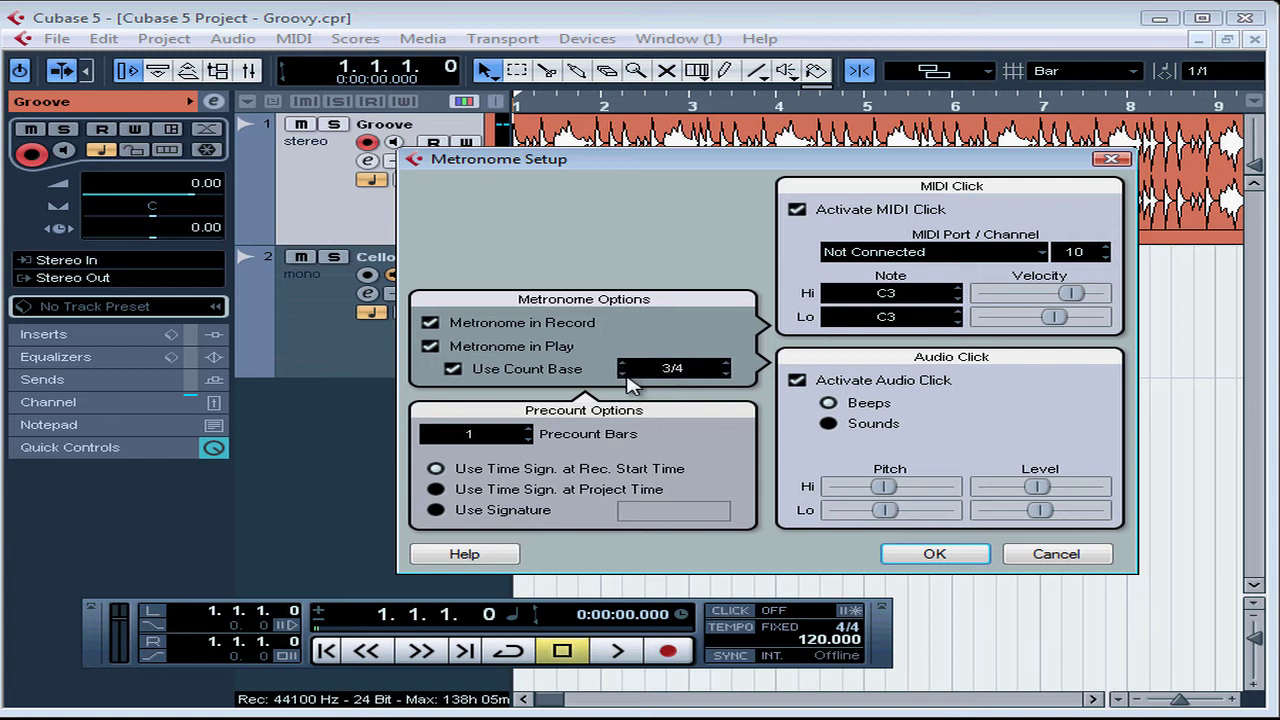
{"action": "left_click", "coordinate": [622, 374]}
{"action": "left_click_drag", "start_coordinate": [852, 487], "coordinate": [885, 488]}
{"action": "left_click_drag", "start_coordinate": [886, 487], "coordinate": [908, 487]}
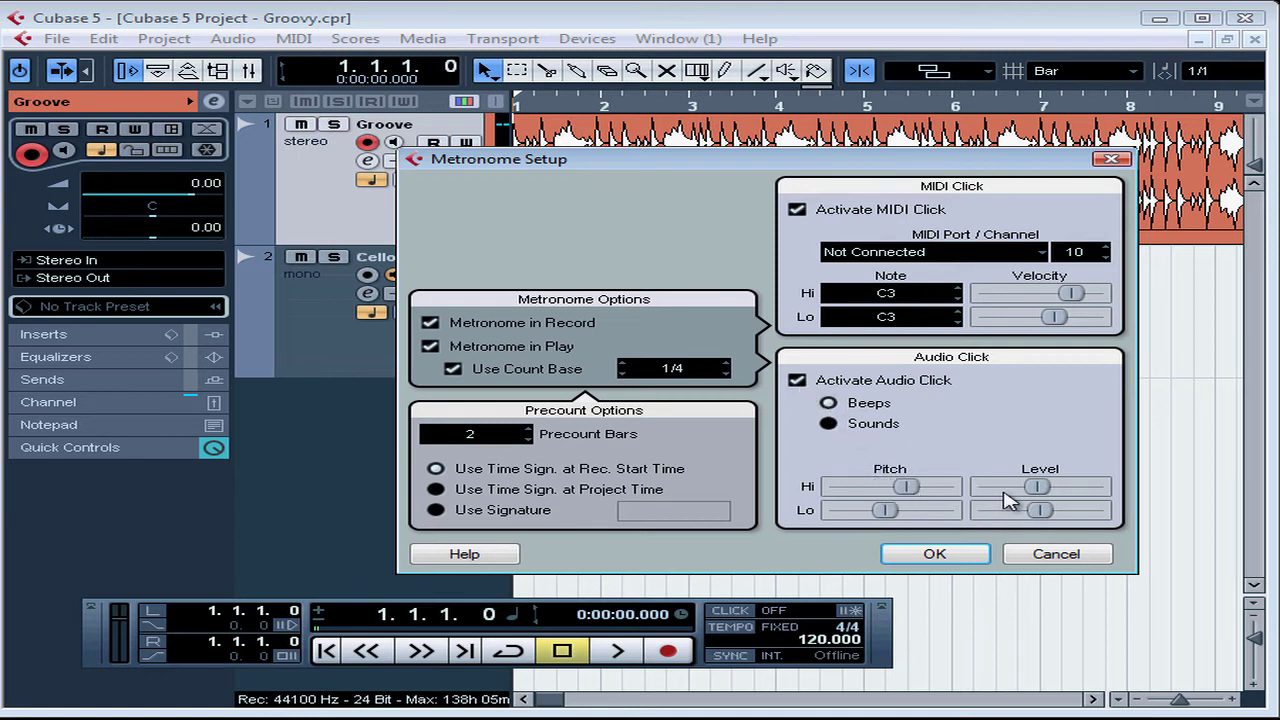
{"action": "left_click_drag", "start_coordinate": [1040, 490], "coordinate": [1070, 494]}
{"action": "left_click", "coordinate": [935, 556]}
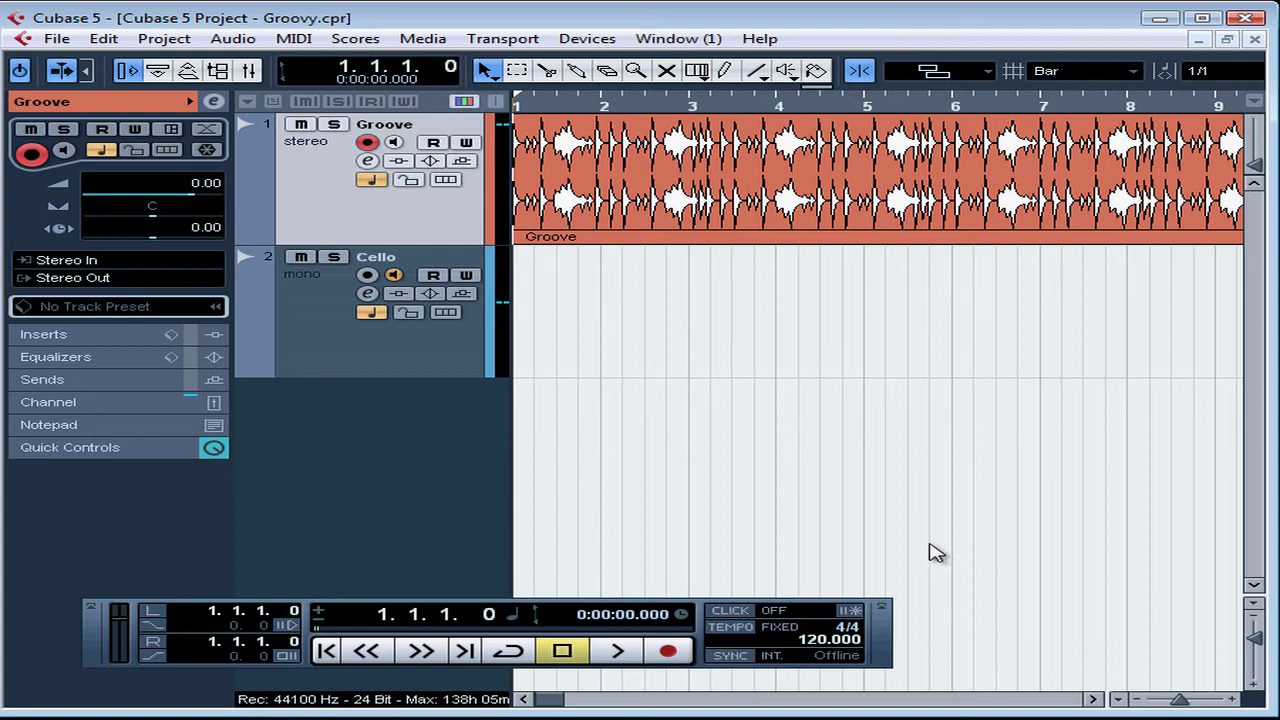
- Play and stop the Groove loop once, then switch the metronome CLICK on
{"action": "left_click", "coordinate": [619, 652]}
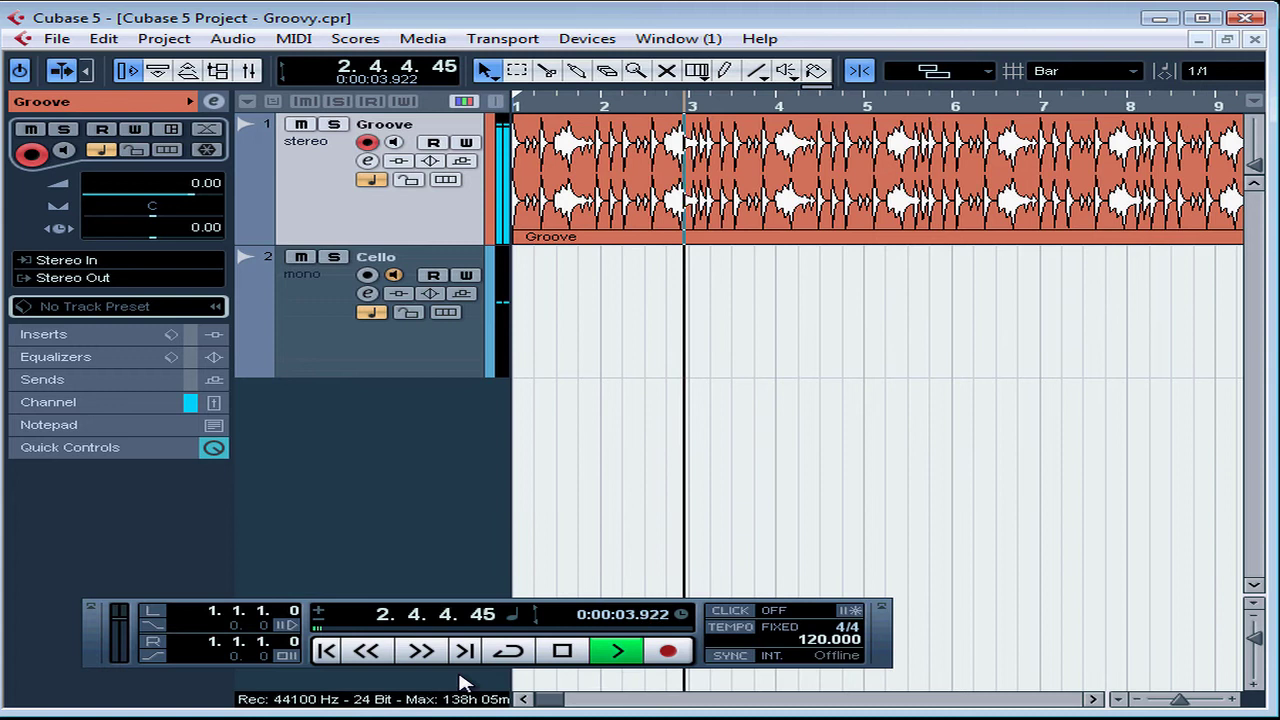
{"action": "left_click", "coordinate": [571, 656]}
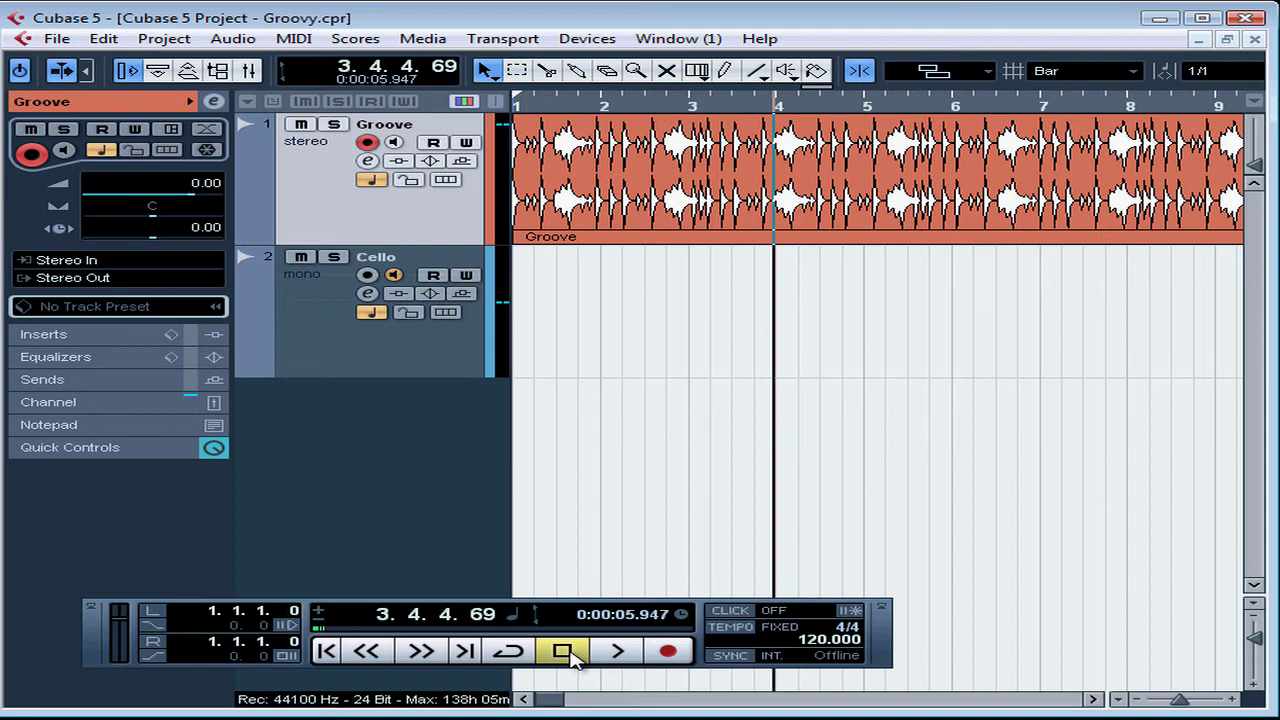
{"action": "left_click", "coordinate": [739, 615]}
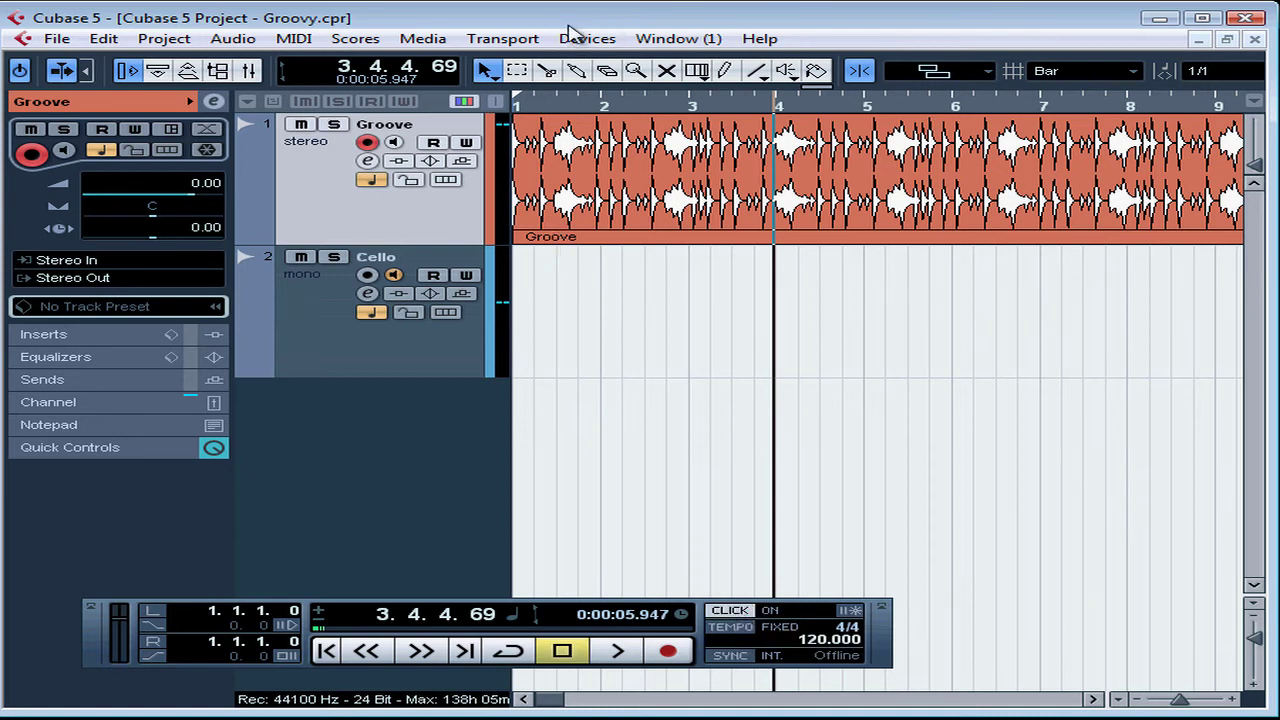
{"action": "left_click", "coordinate": [600, 44]}
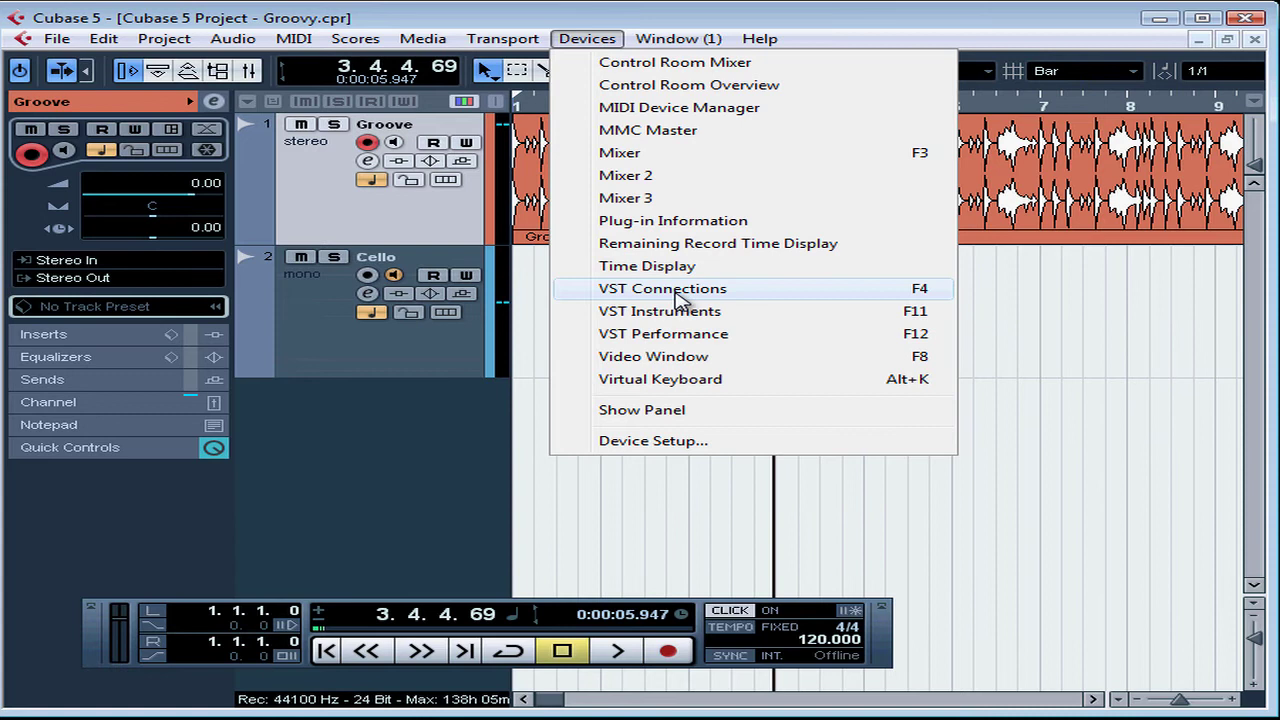
{"action": "left_click", "coordinate": [640, 291]}
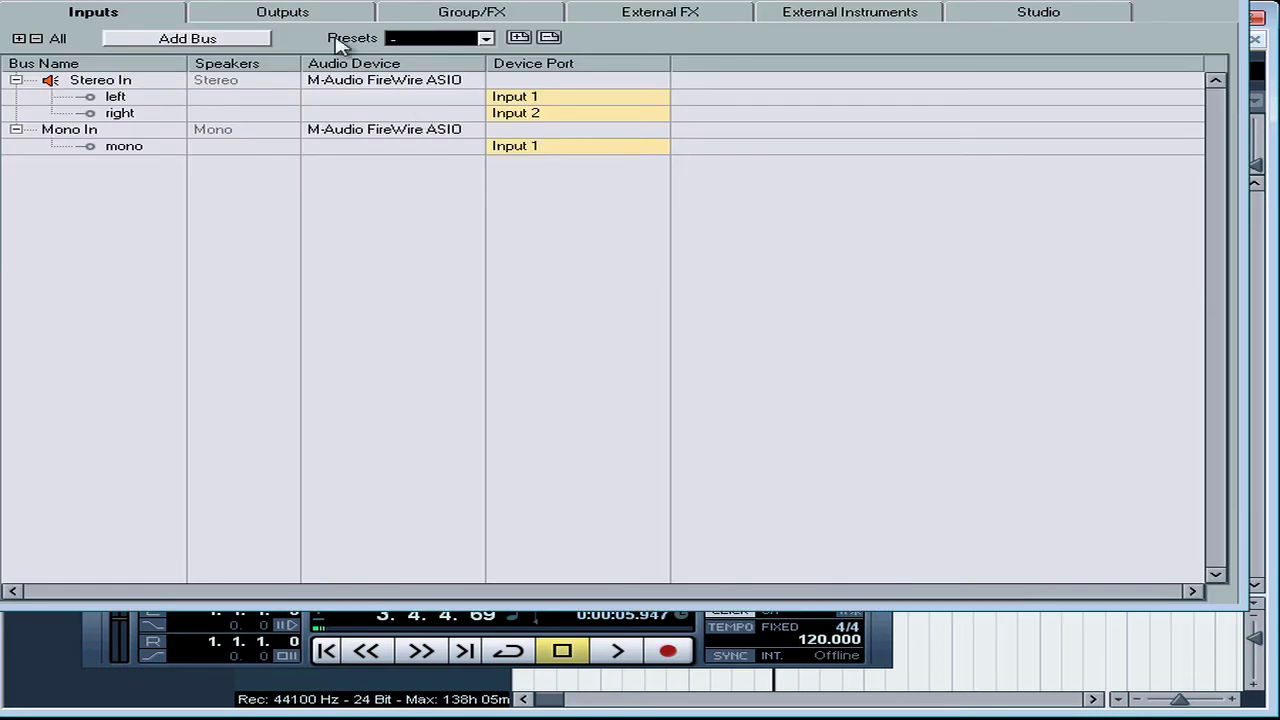
{"action": "left_click", "coordinate": [308, 16]}
{"action": "left_click", "coordinate": [749, 84]}
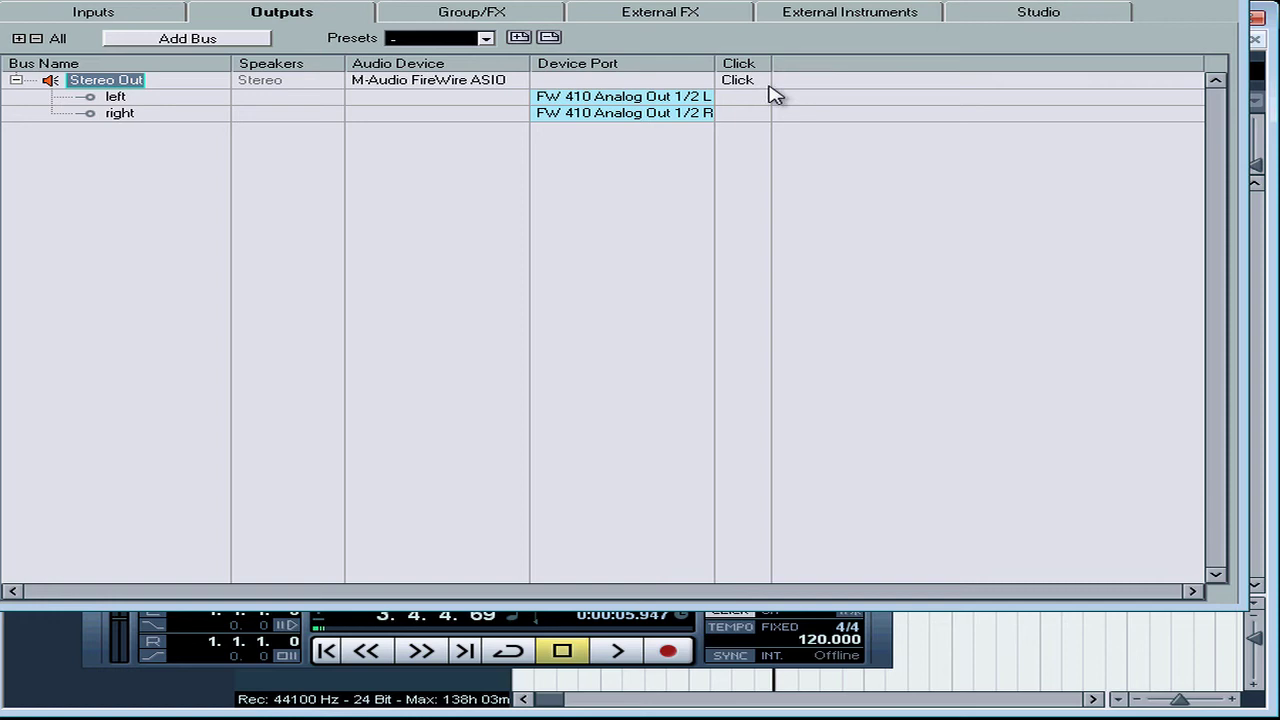
{"action": "key", "text": "F4"}
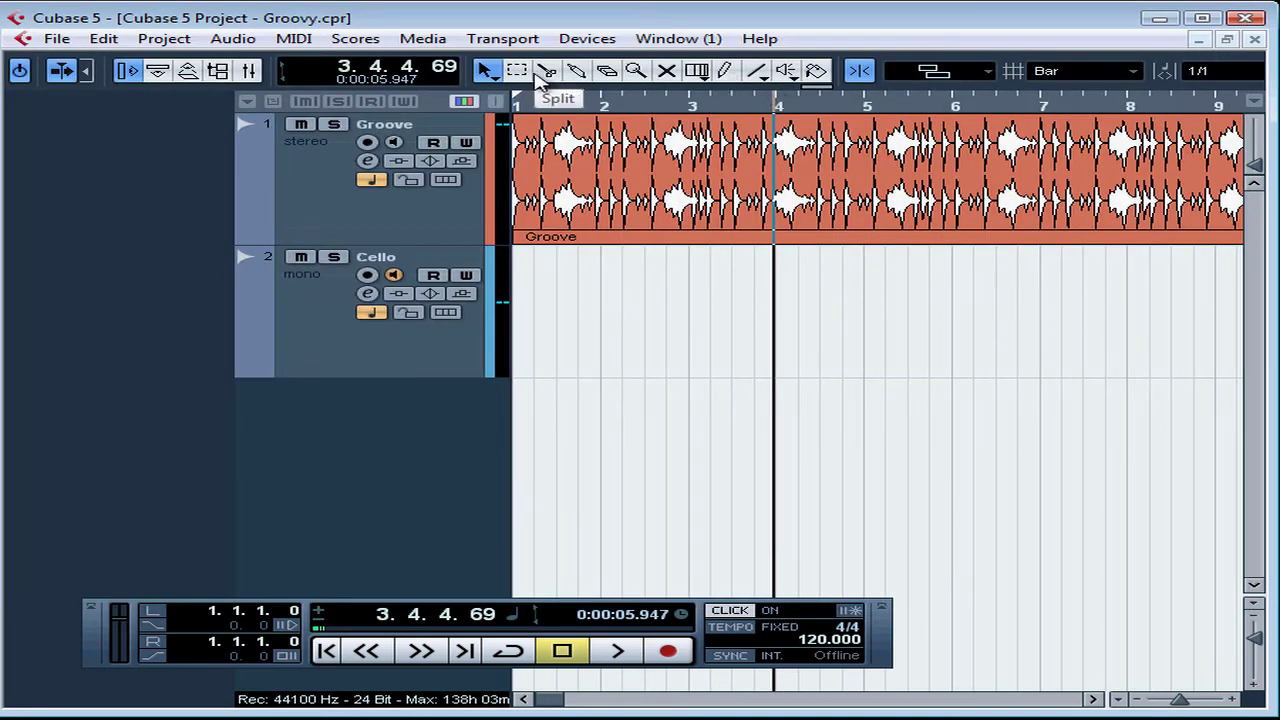
- Play the Groove loop with the click from the start, then return to 1.1.1.0
{"action": "left_click", "coordinate": [337, 652]}
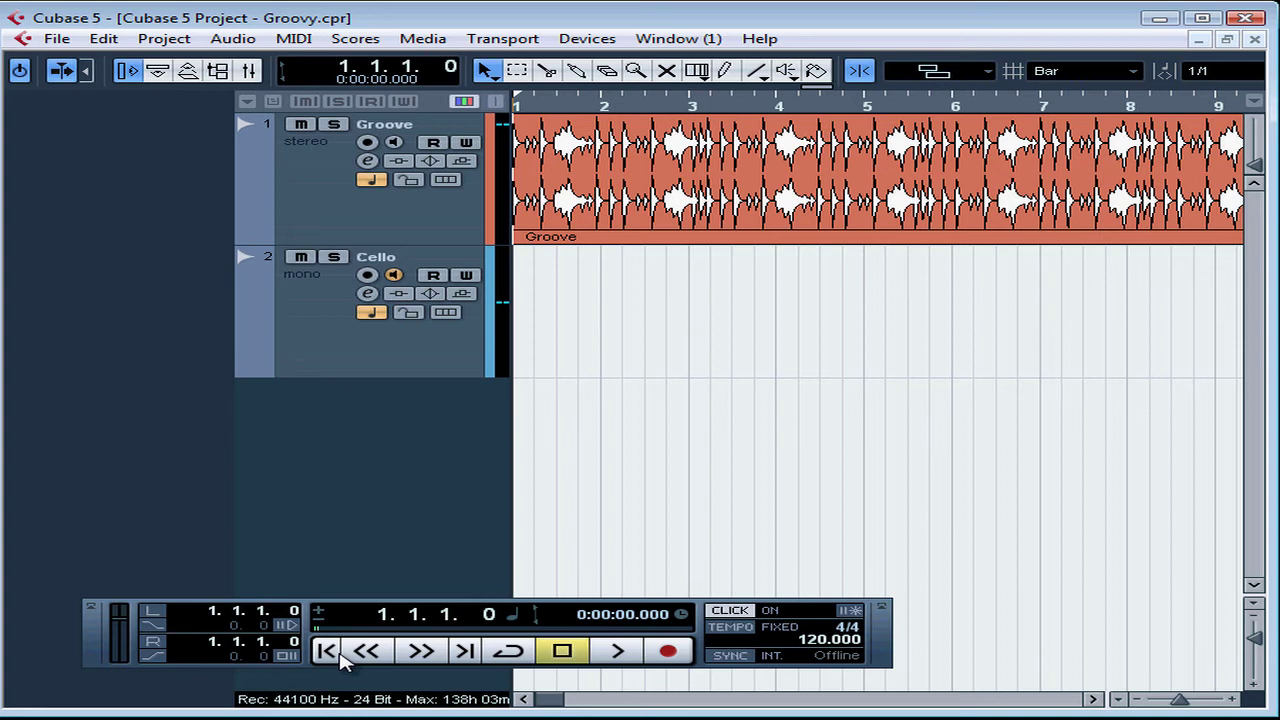
{"action": "key", "text": "space"}
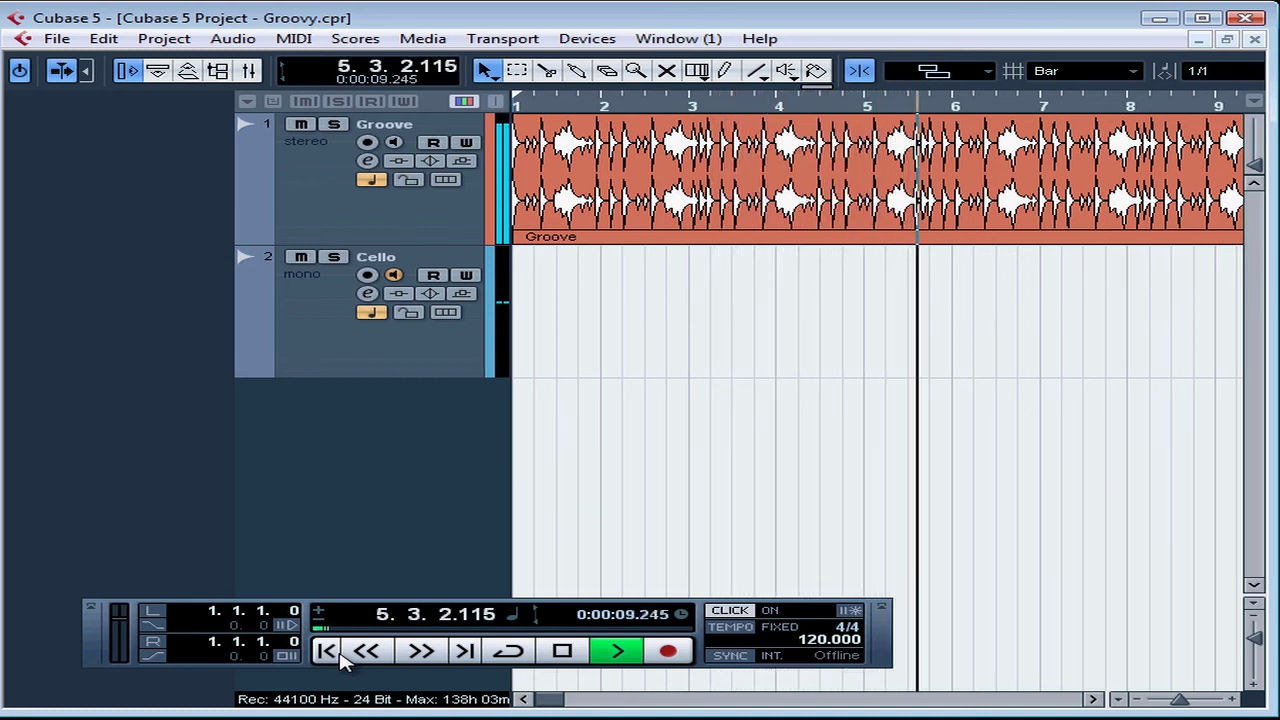
{"action": "key", "text": "space"}
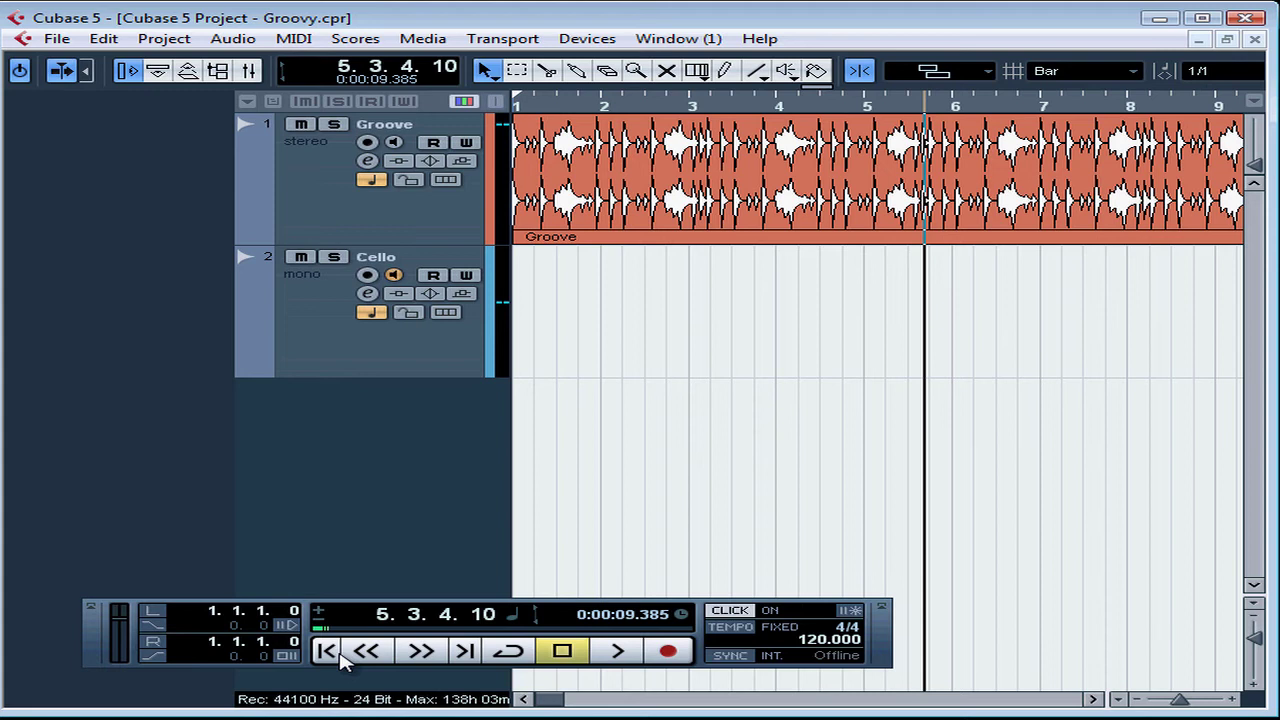
{"action": "left_click", "coordinate": [328, 654]}
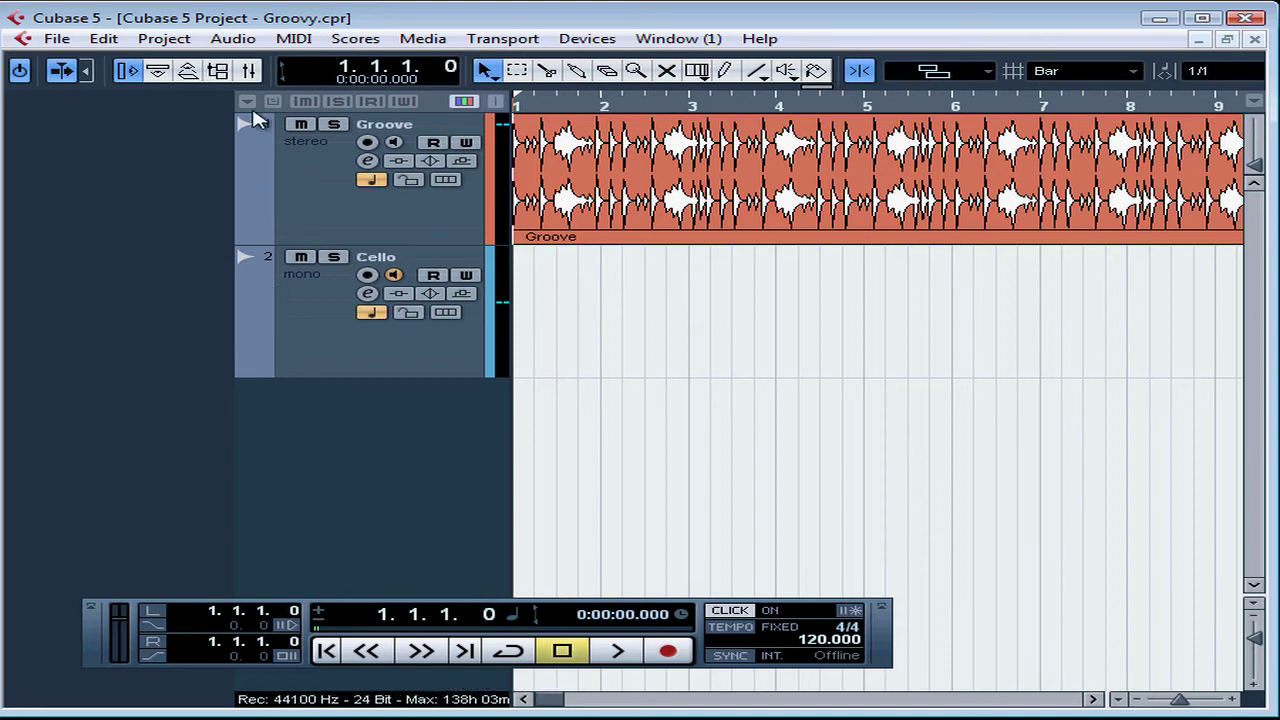
- Open the Beat Calculator from the Project menu, move it aside, and start playback
{"action": "left_click", "coordinate": [165, 40]}
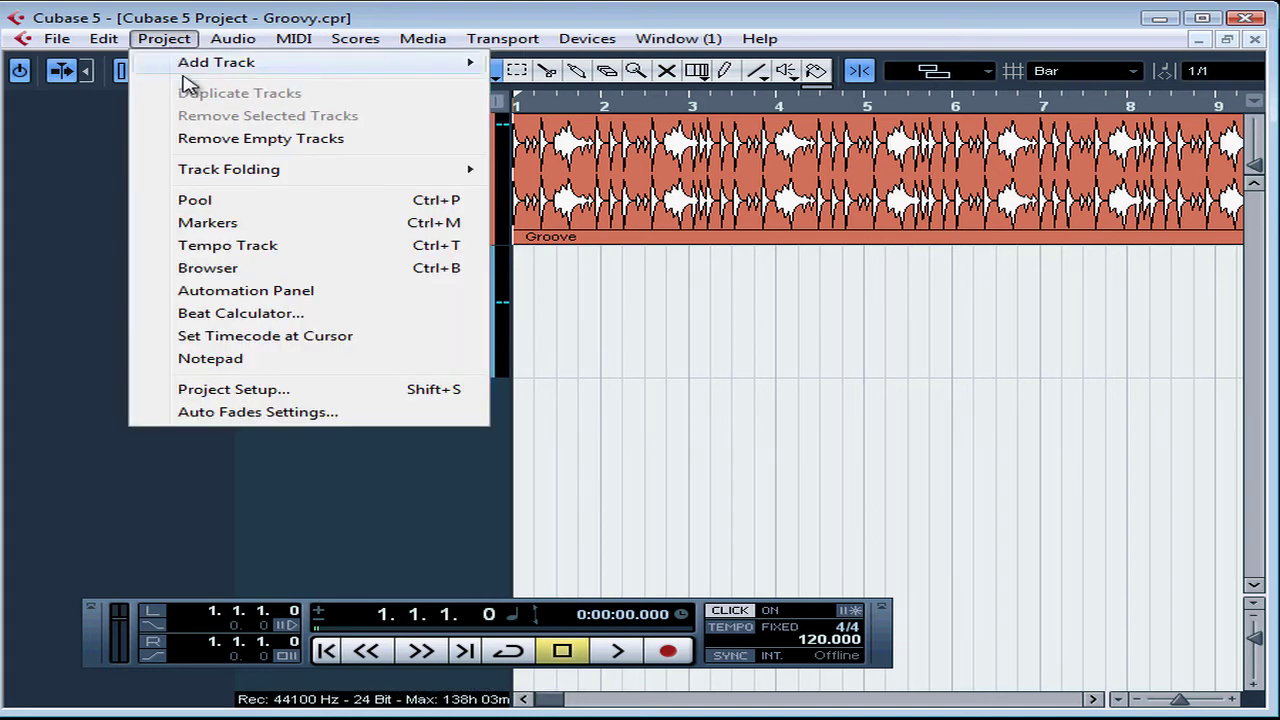
{"action": "left_click", "coordinate": [213, 318]}
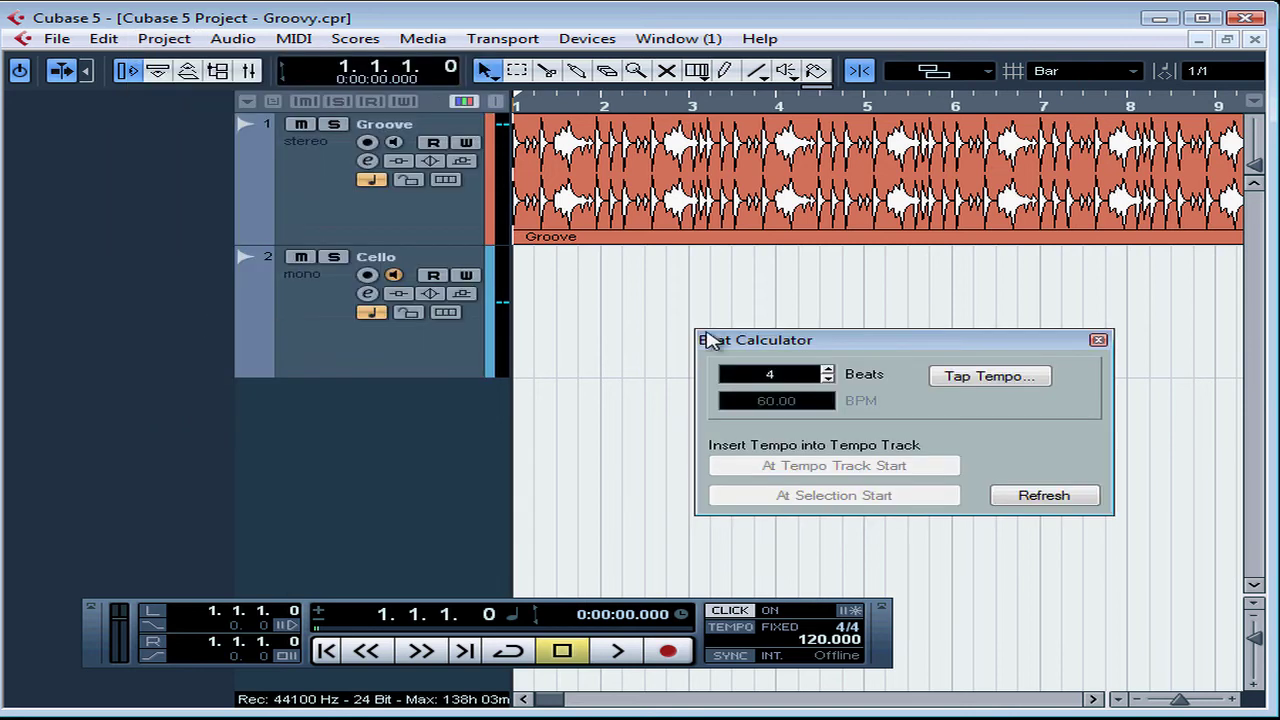
{"action": "left_click_drag", "start_coordinate": [852, 342], "coordinate": [752, 319]}
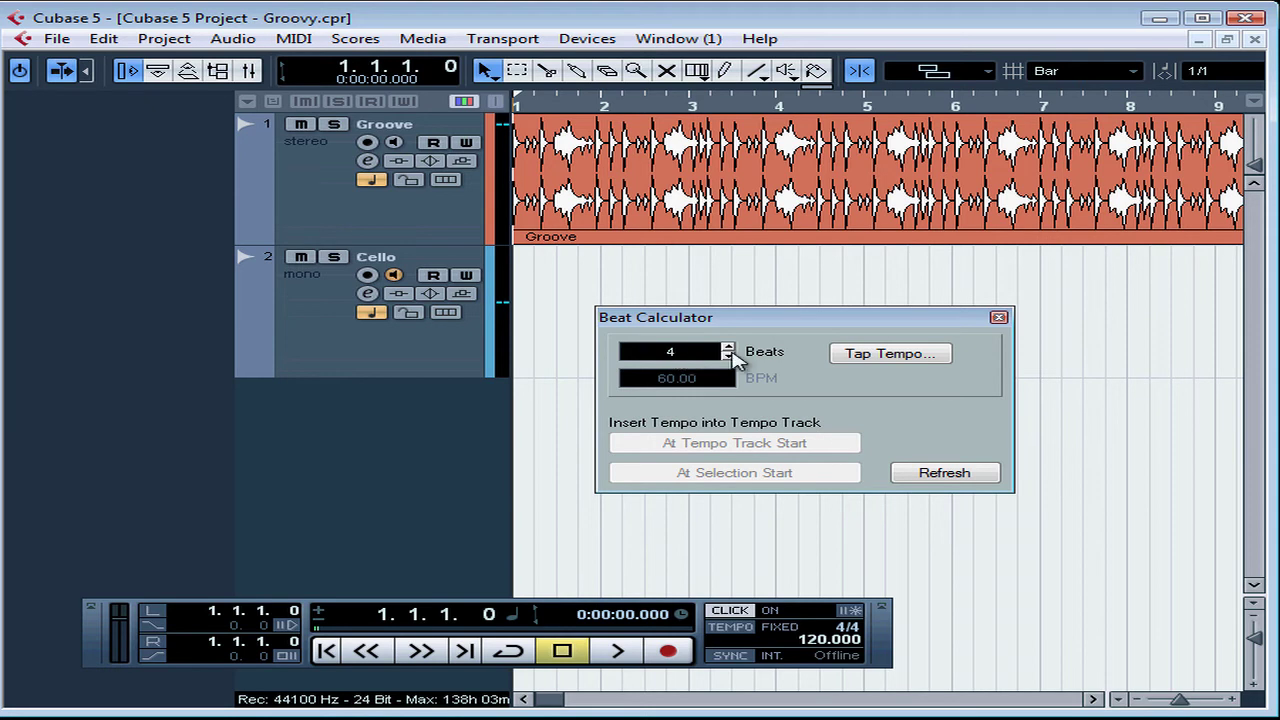
{"action": "key", "text": "space"}
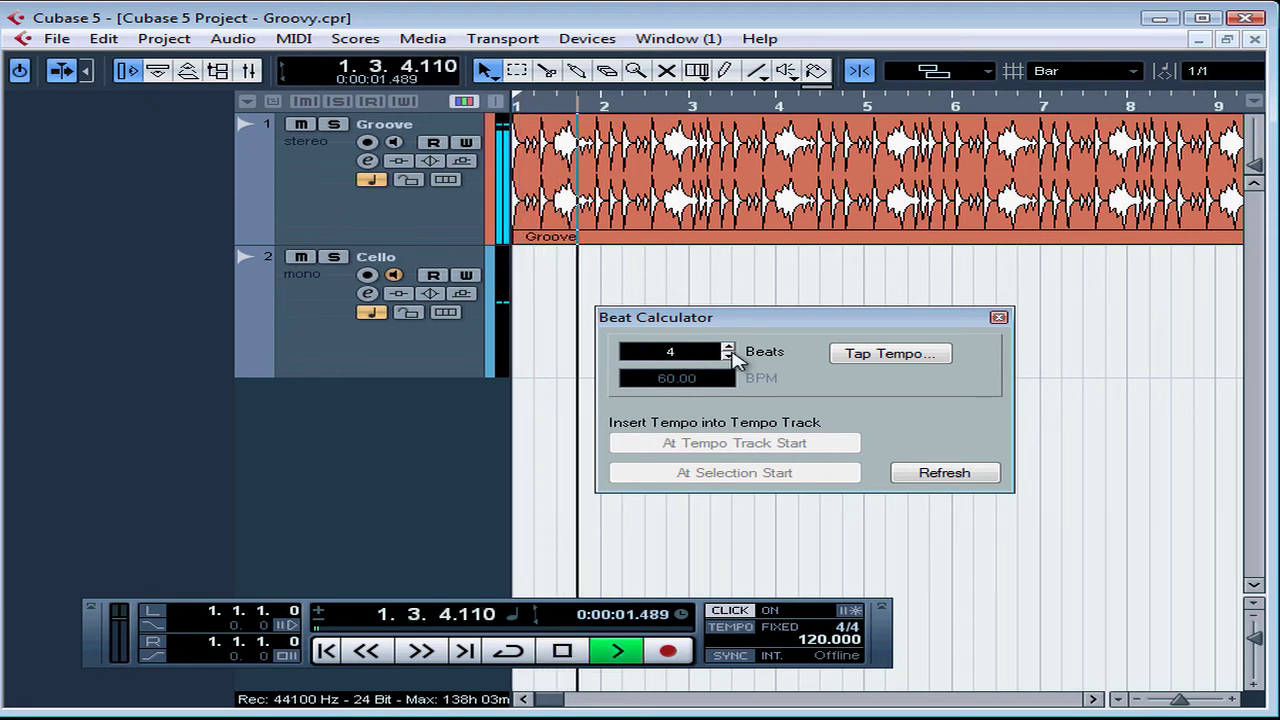
- Tap the tempo along with the Groove loop to measure 92.90 BPM, then stop playback
{"action": "left_click", "coordinate": [880, 363]}
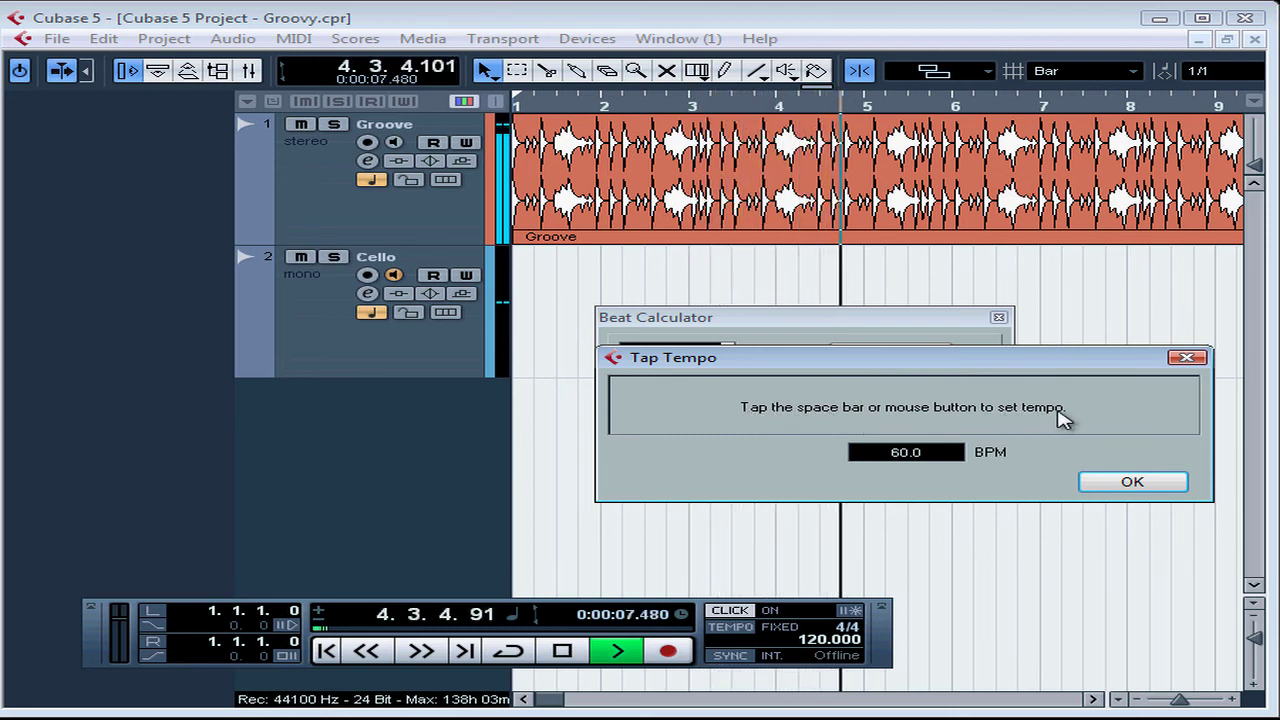
{"action": "key", "text": "space"}
{"action": "key", "text": "space"}
{"action": "key", "text": "space"}
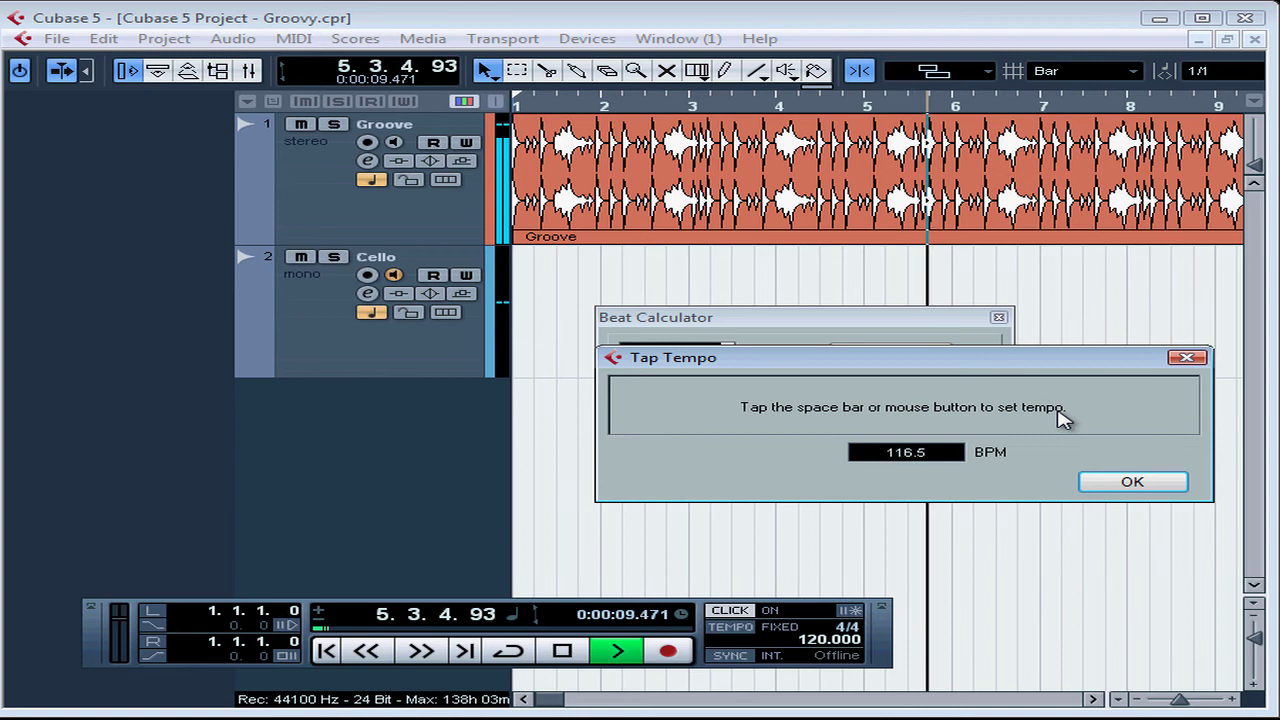
{"action": "key", "text": "space"}
{"action": "key", "text": "space"}
{"action": "key", "text": "space"}
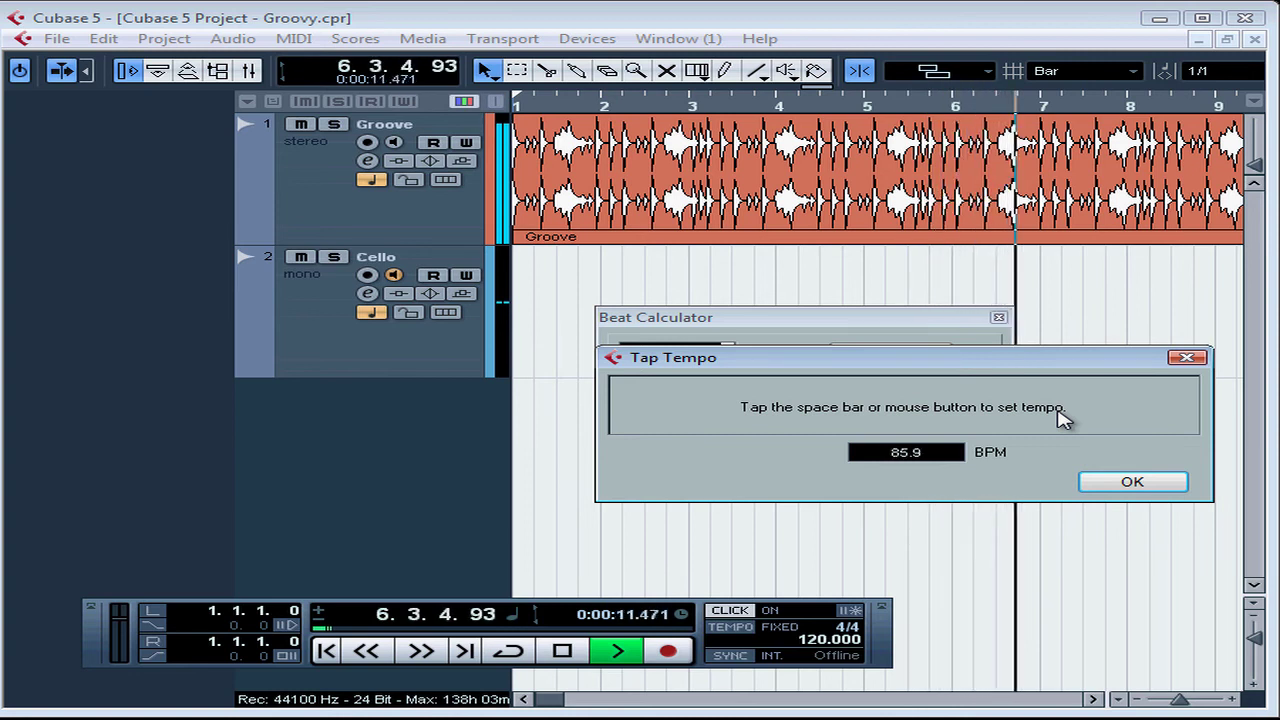
{"action": "key", "text": "space"}
{"action": "key", "text": "space"}
{"action": "key", "text": "space"}
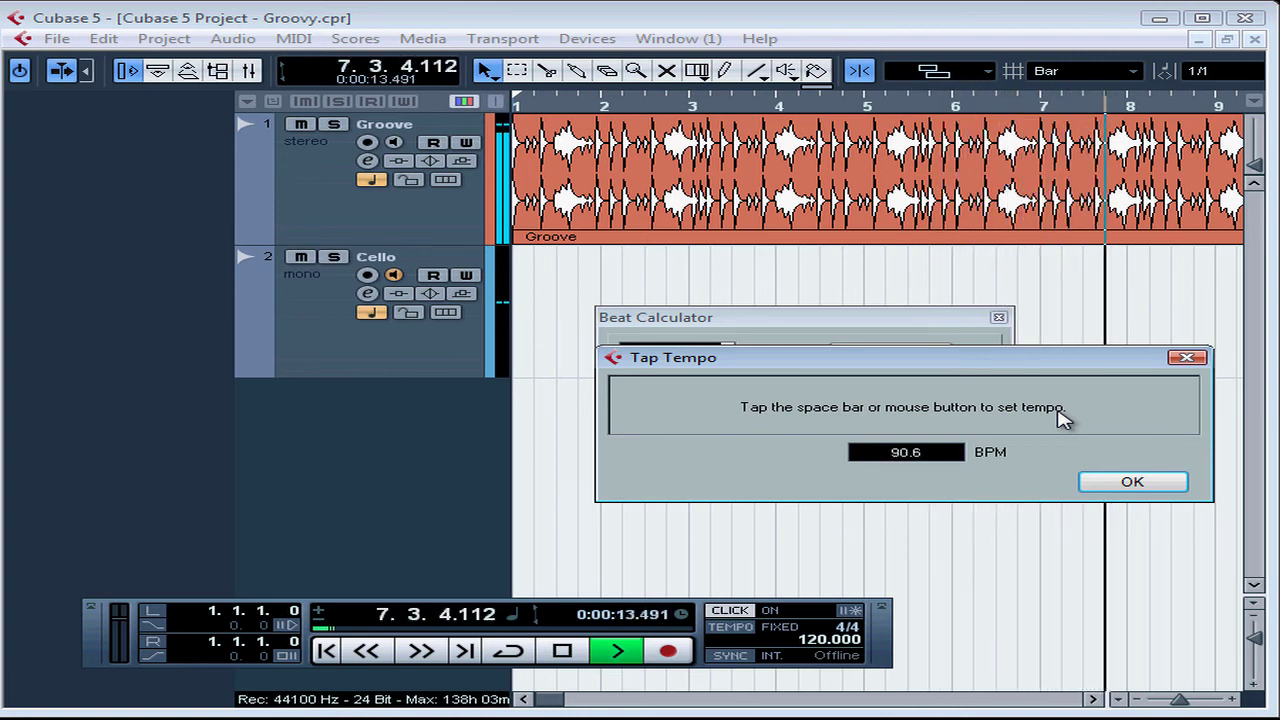
{"action": "key", "text": "space"}
{"action": "key", "text": "space"}
{"action": "key", "text": "space"}
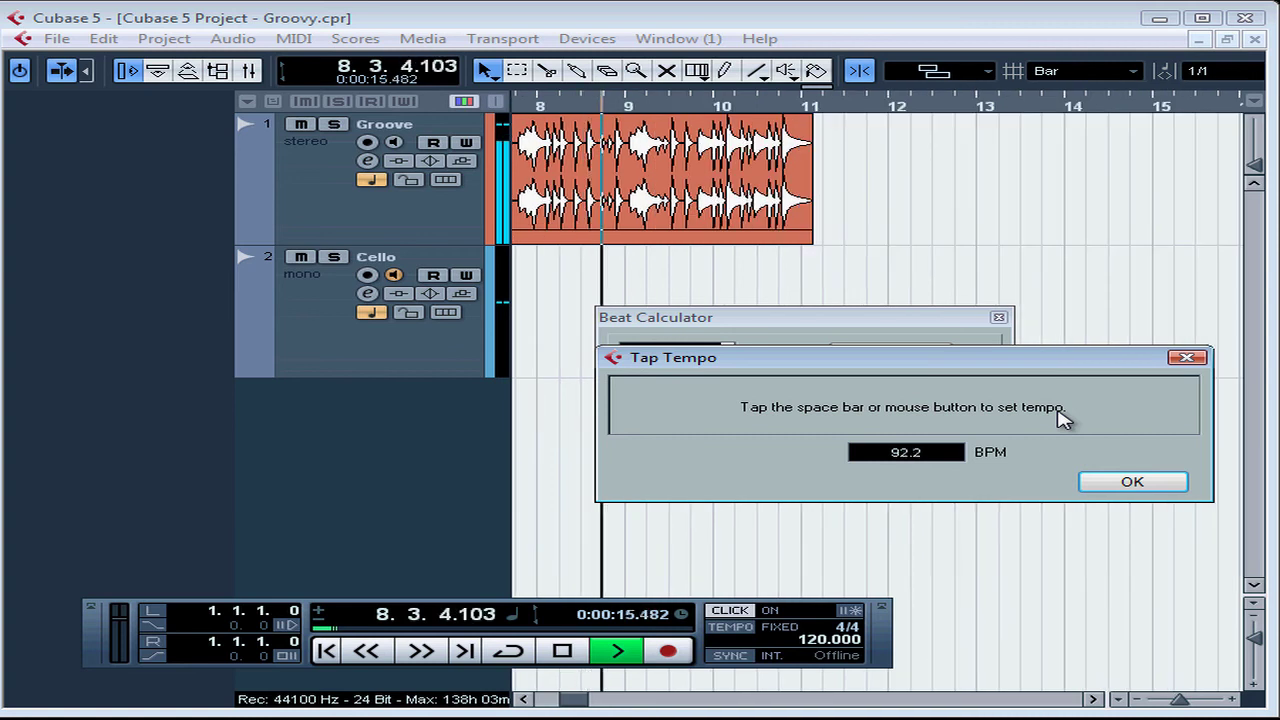
{"action": "key", "text": "space"}
{"action": "key", "text": "space"}
{"action": "key", "text": "space"}
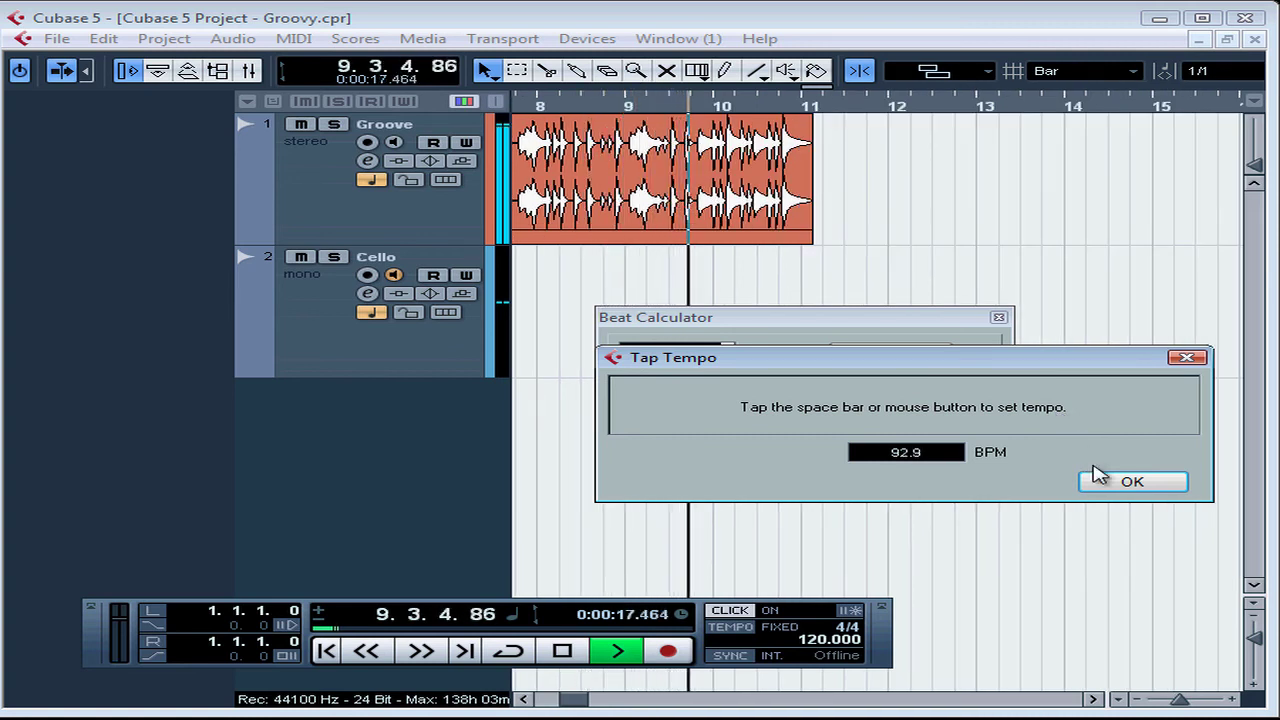
{"action": "left_click", "coordinate": [1128, 485]}
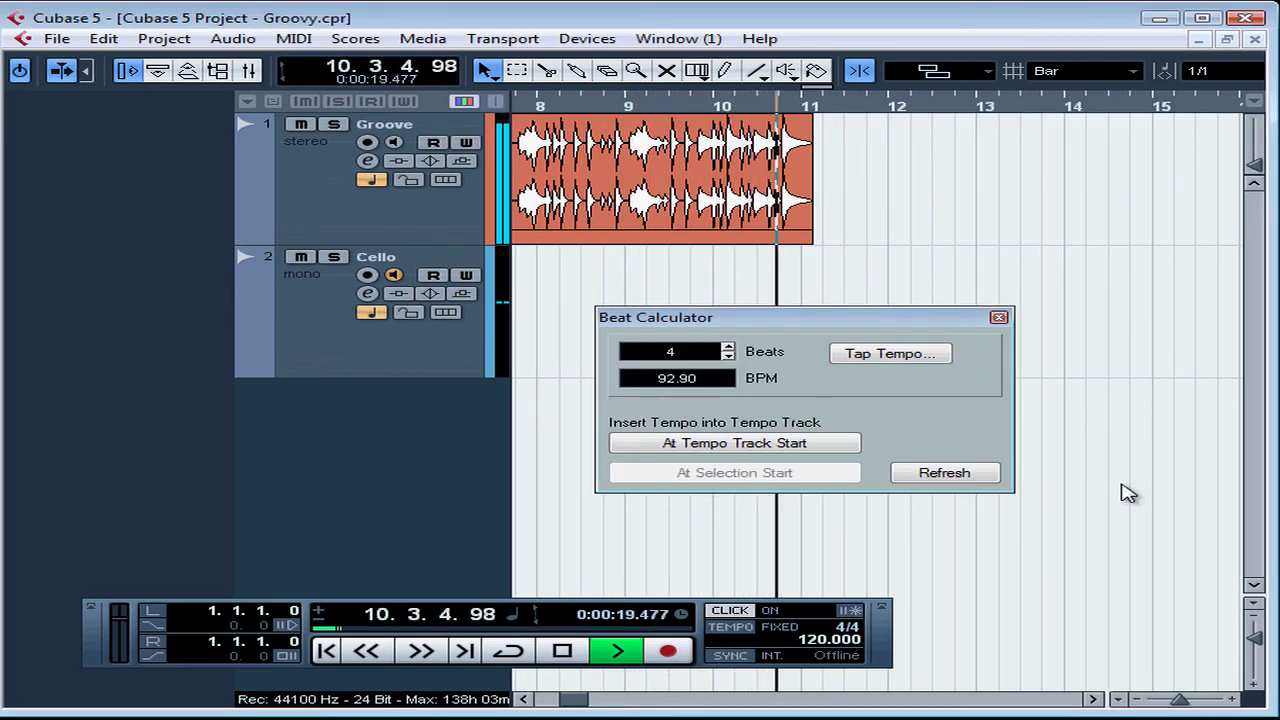
{"action": "key", "text": "space"}
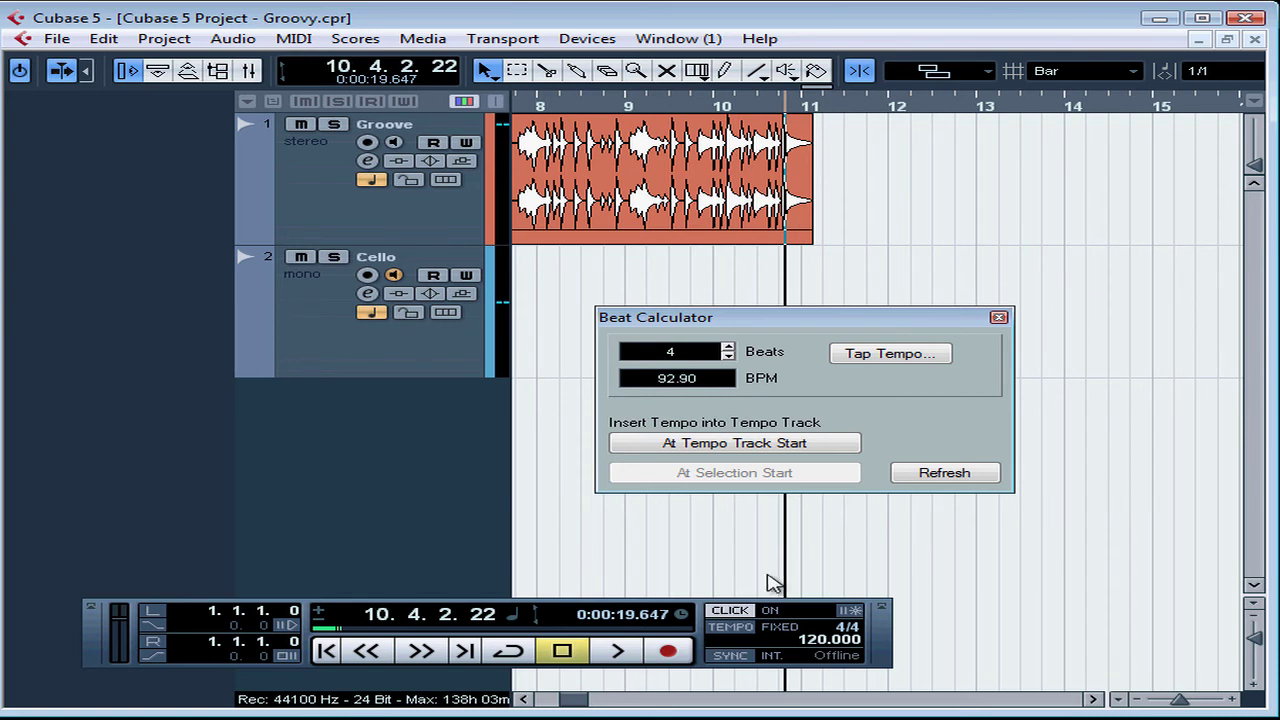
- Turn the click off, rewind to 1.1.1.0, keep 92.90 BPM, and select the Groove event
{"action": "left_click", "coordinate": [730, 611]}
{"action": "left_click", "coordinate": [326, 651]}
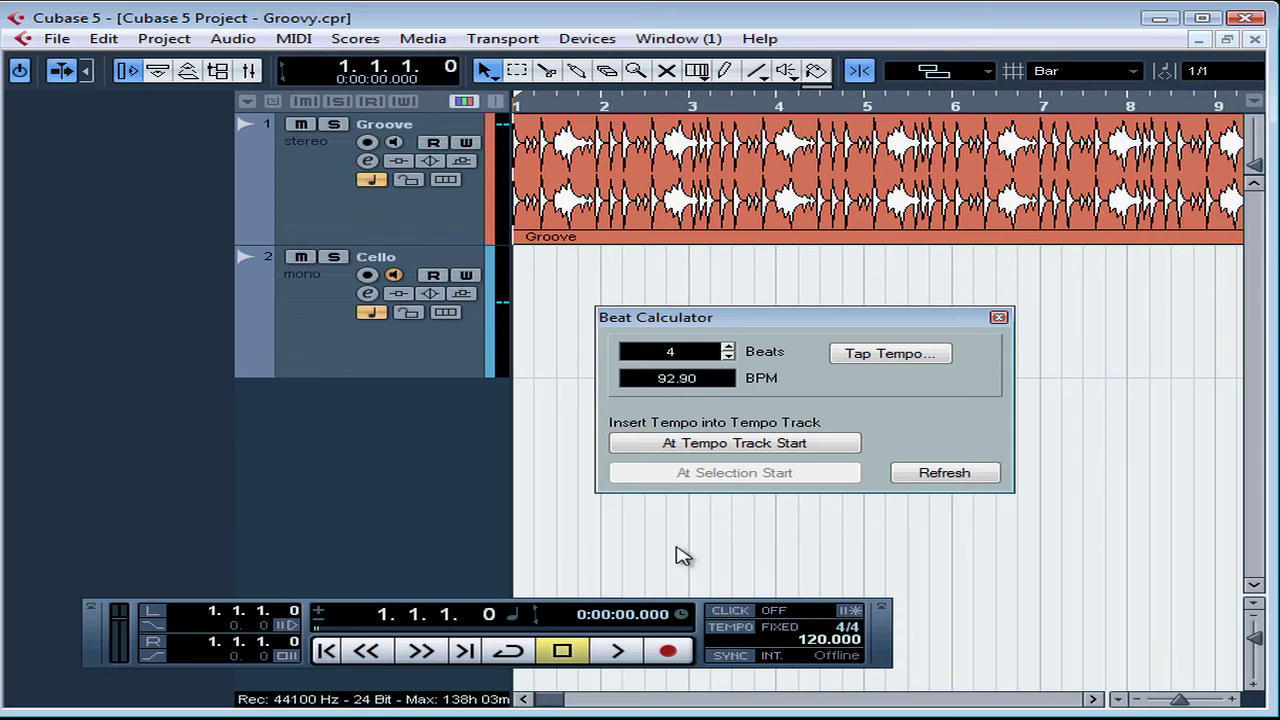
{"action": "left_click", "coordinate": [900, 357]}
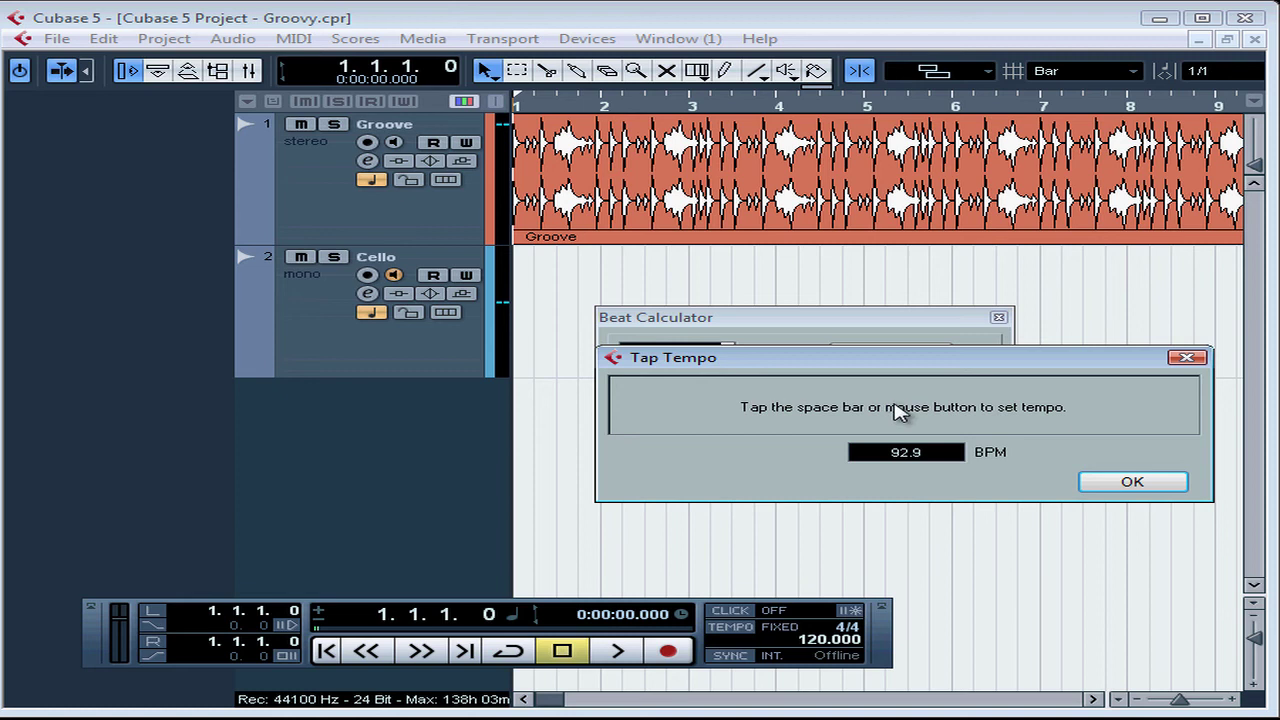
{"action": "left_click", "coordinate": [1138, 485]}
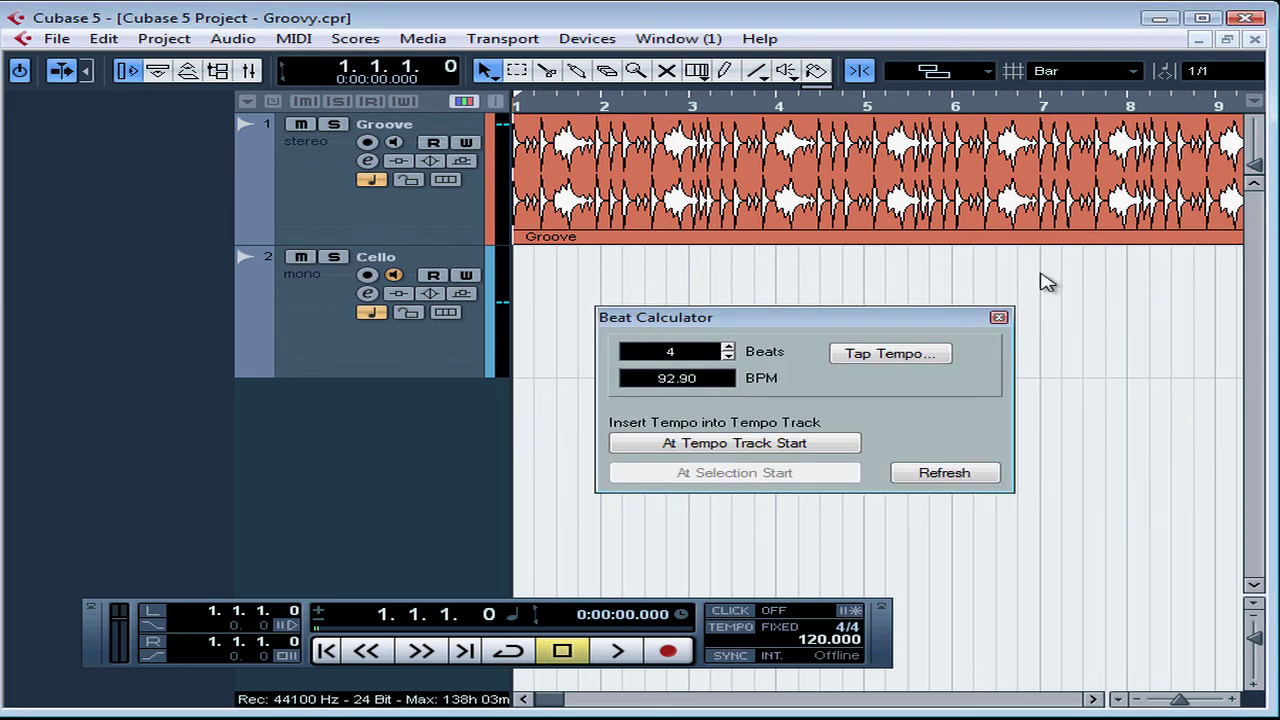
{"action": "left_click", "coordinate": [1005, 210]}
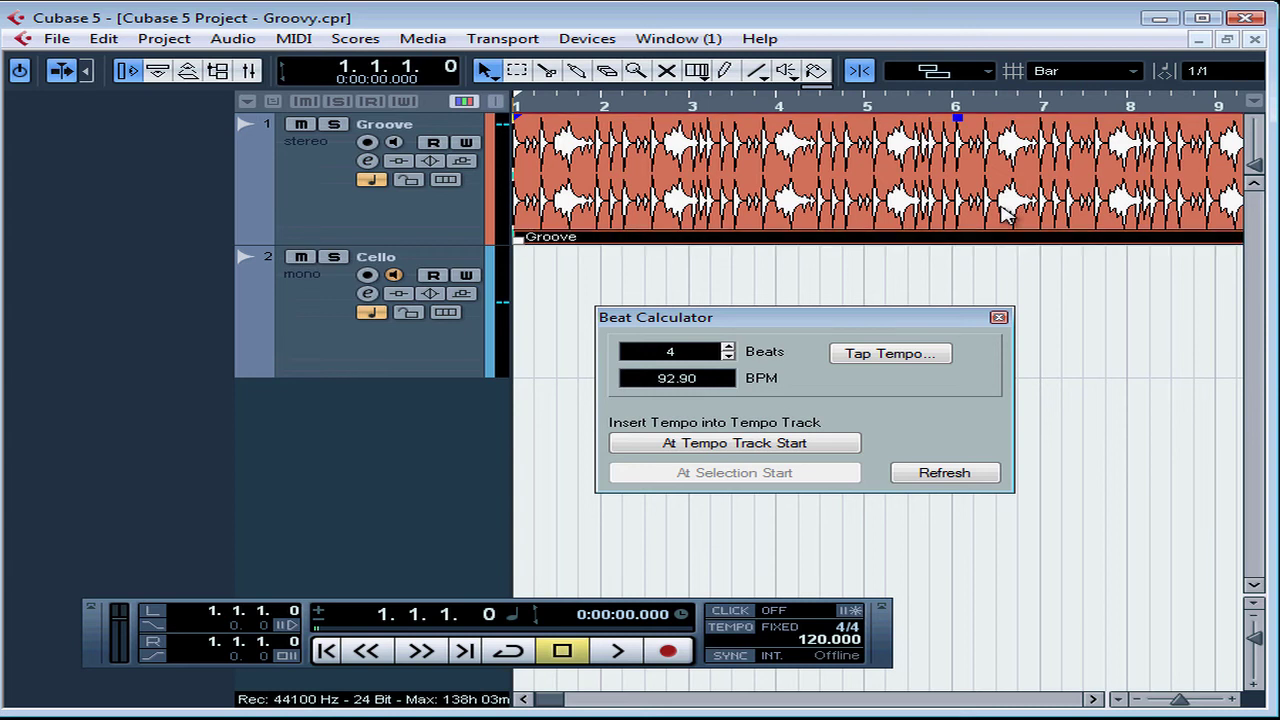
- Cycle-play the Groove event with Shift+G and re-tap its tempo, accepting 94.3 BPM
{"action": "key", "text": "shift+g"}
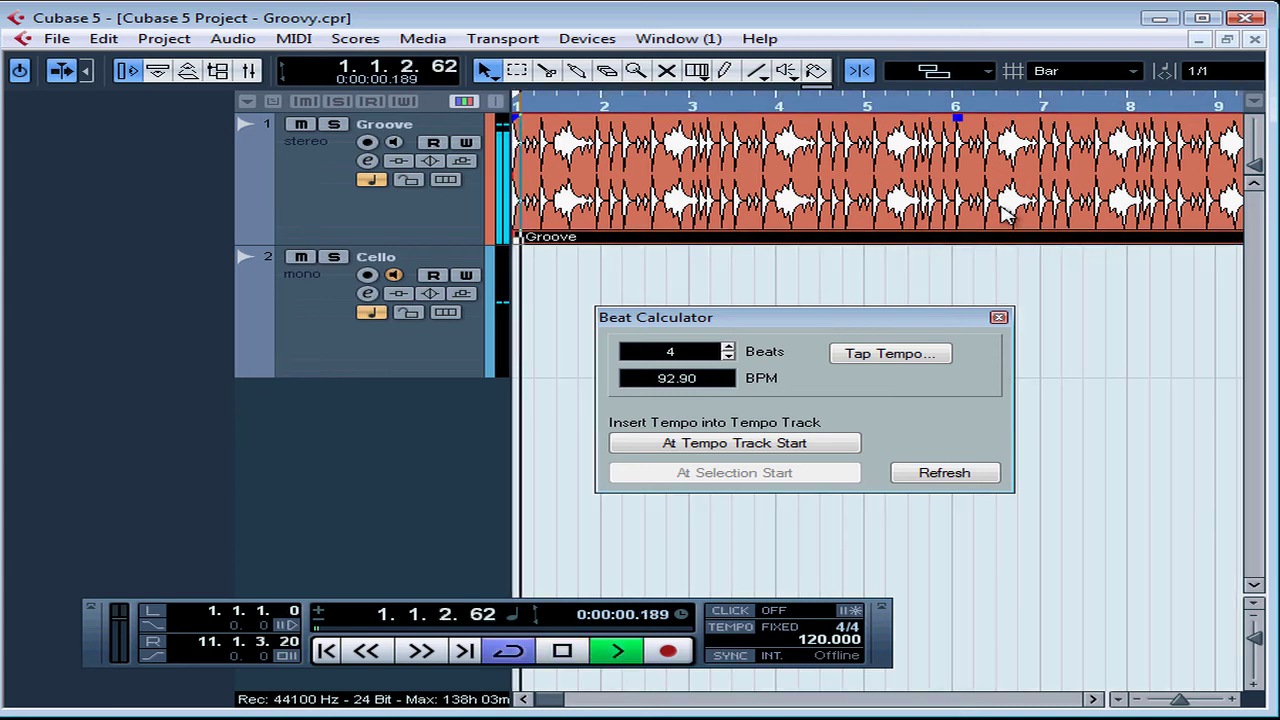
{"action": "left_click", "coordinate": [895, 366]}
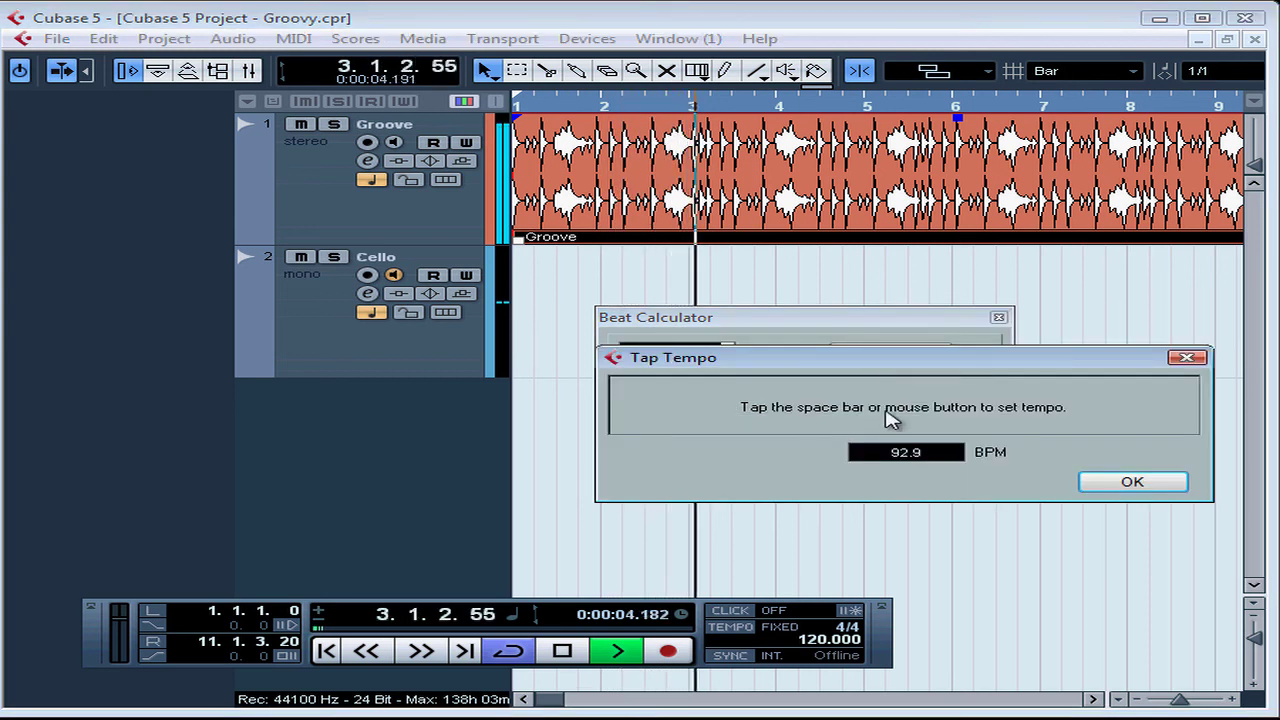
{"action": "key", "text": "space"}
{"action": "key", "text": "space"}
{"action": "key", "text": "space"}
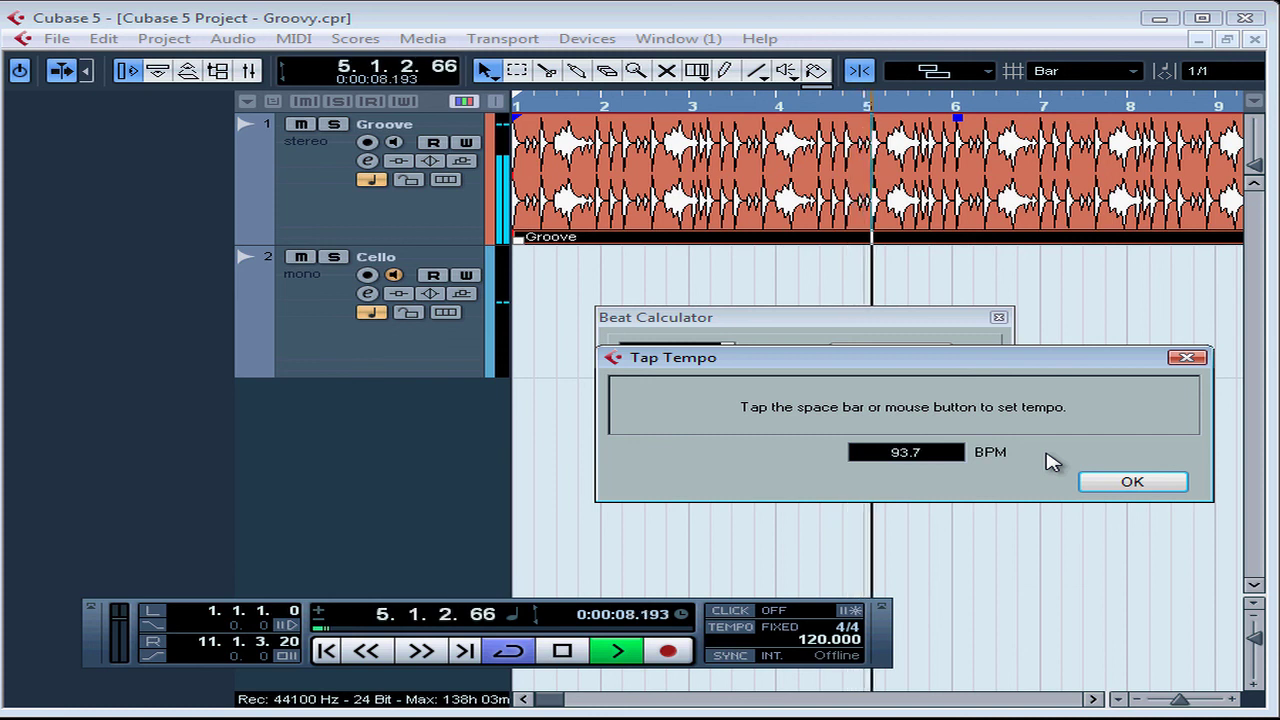
{"action": "key", "text": "space"}
{"action": "key", "text": "space"}
{"action": "key", "text": "space"}
{"action": "key", "text": "space"}
{"action": "key", "text": "space"}
{"action": "key", "text": "space"}
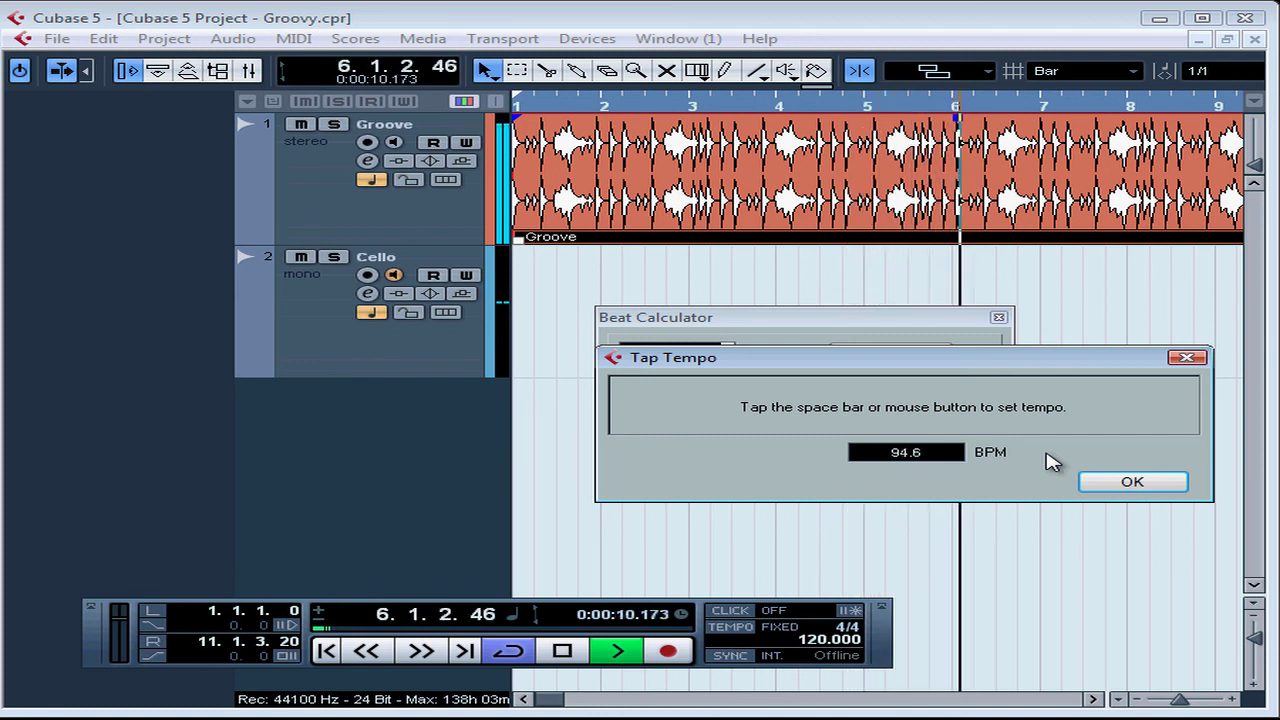
{"action": "key", "text": "space"}
{"action": "key", "text": "space"}
{"action": "key", "text": "space"}
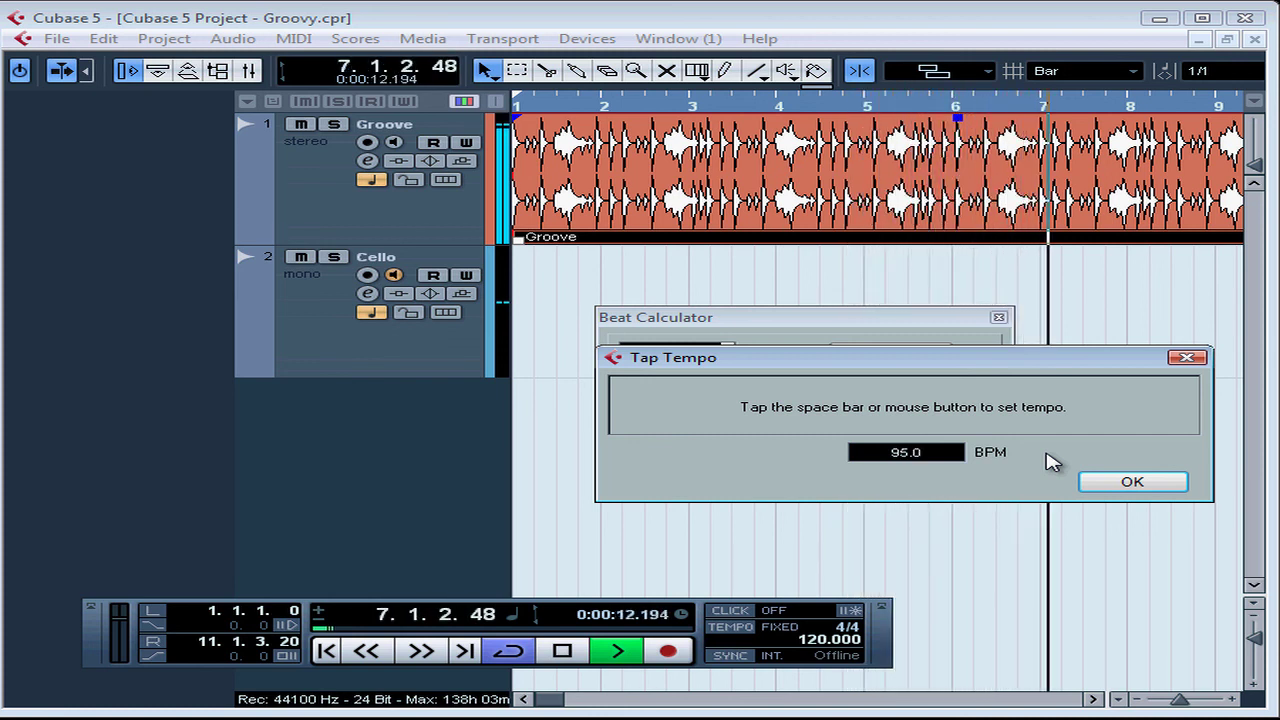
{"action": "key", "text": "space"}
{"action": "key", "text": "space"}
{"action": "key", "text": "space"}
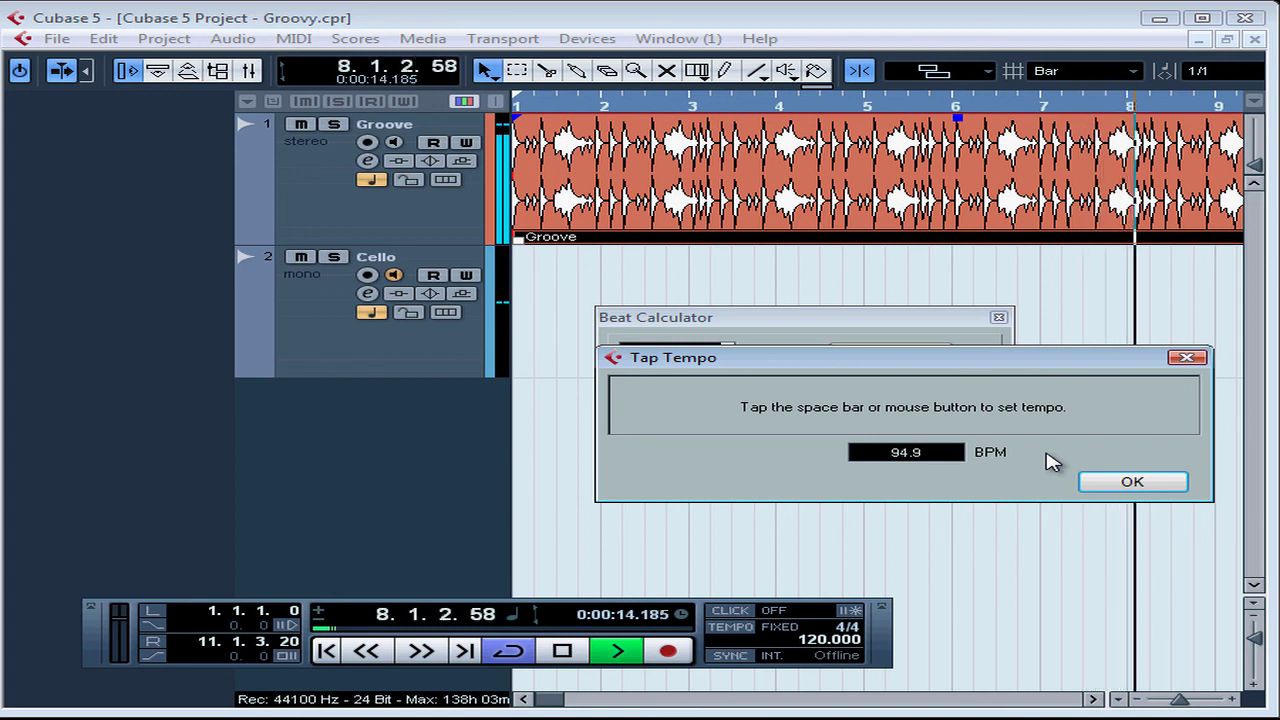
{"action": "key", "text": "space"}
{"action": "key", "text": "space"}
{"action": "key", "text": "space"}
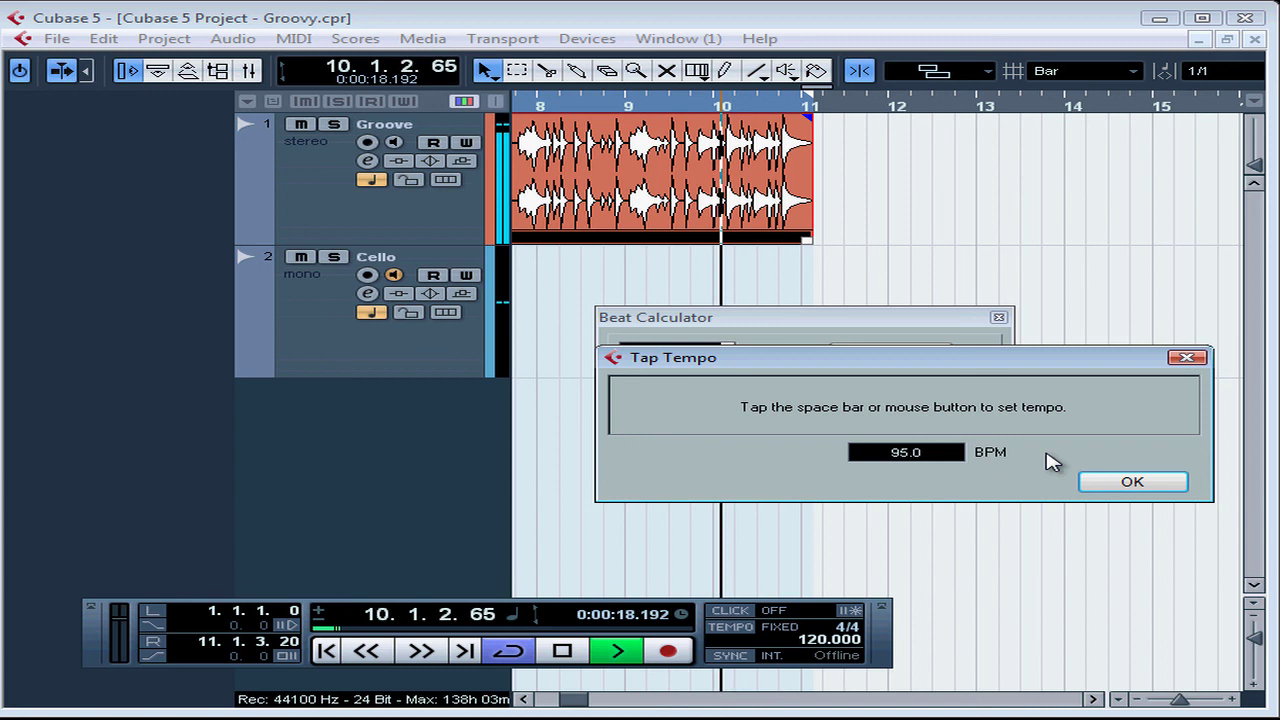
{"action": "key", "text": "space"}
{"action": "key", "text": "space"}
{"action": "key", "text": "space"}
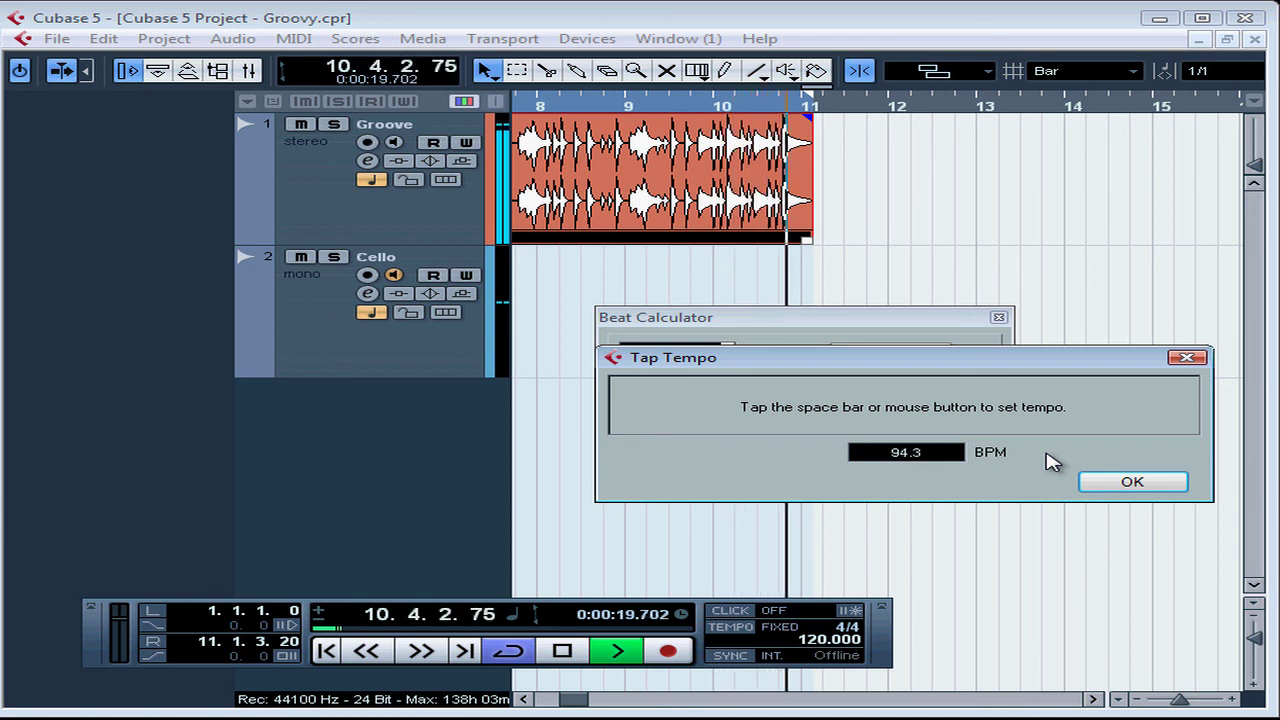
{"action": "left_click", "coordinate": [1132, 484]}
- Stop the looping Groove playback, leaving 94.30 BPM in the Beat Calculator
{"action": "key", "text": "space"}
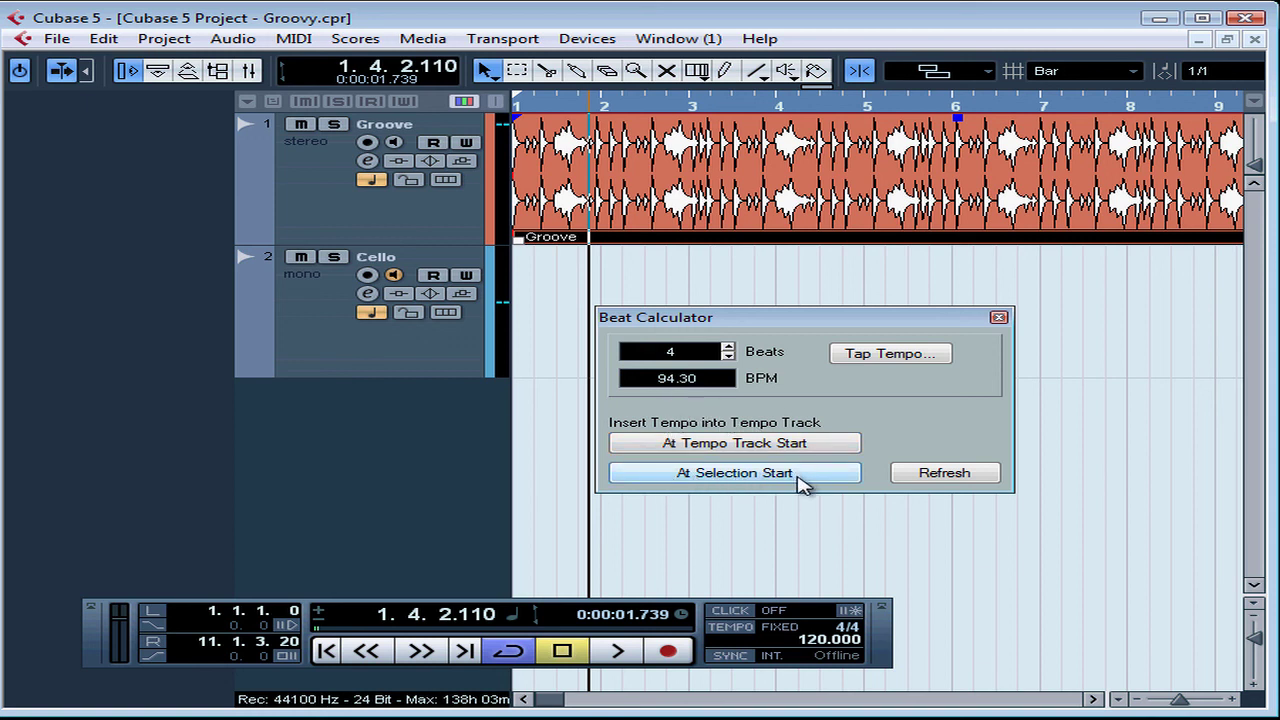
- Close the Beat Calculator and change the Transport's fixed tempo from 120 to 95 BPM
{"action": "left_click", "coordinate": [1004, 318]}
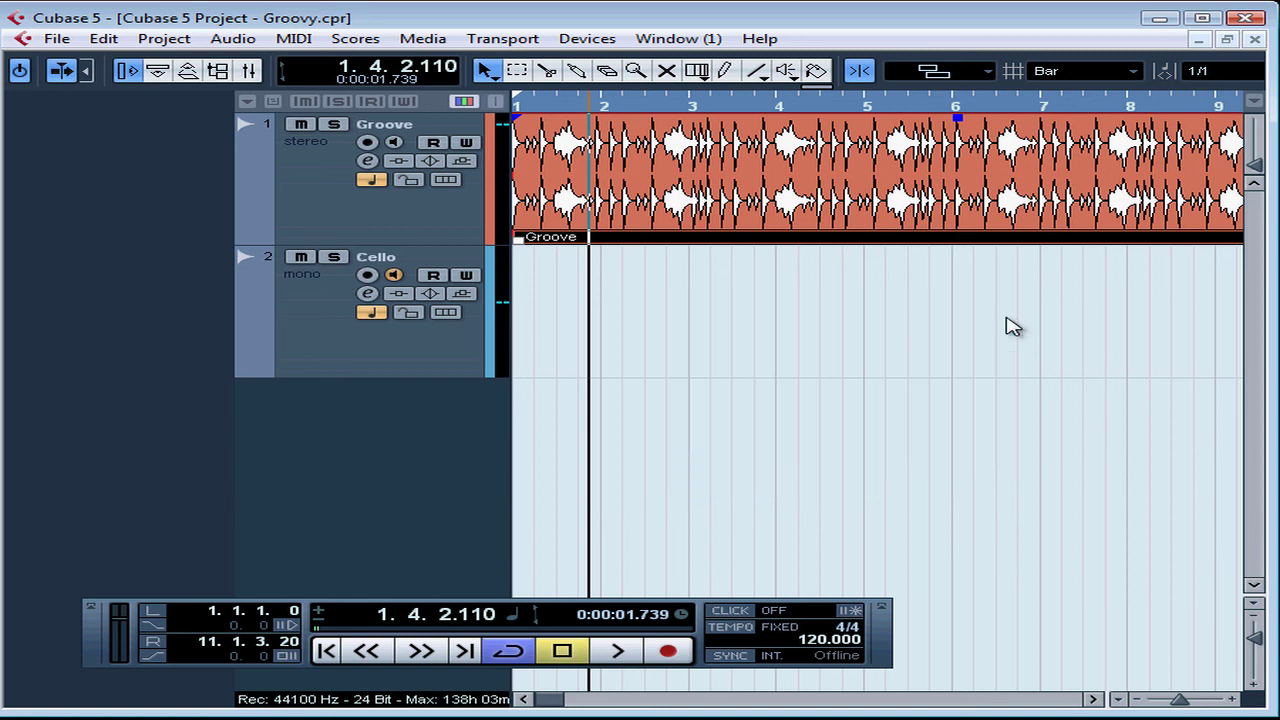
{"action": "double_click", "coordinate": [820, 640]}
{"action": "key", "text": "Return"}
{"action": "left_click_drag", "start_coordinate": [801, 640], "coordinate": [828, 639]}
{"action": "key", "text": "Return"}
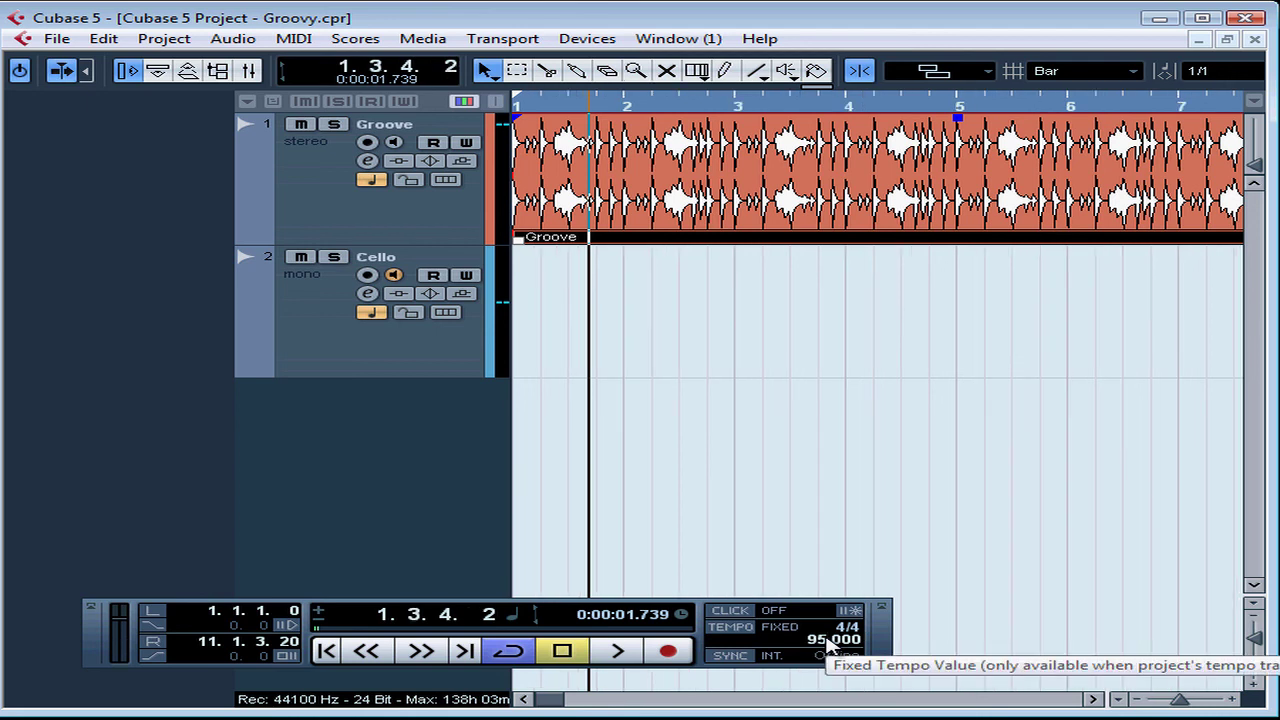